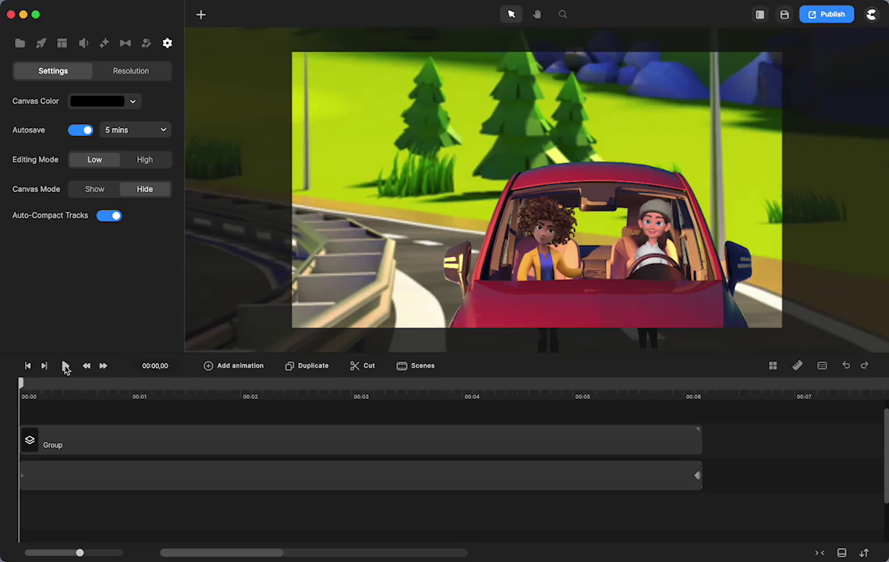
Step: Preview the finished driving scene from the start of the timeline until close to its end
{"action": "left_click", "coordinate": [66, 367]}
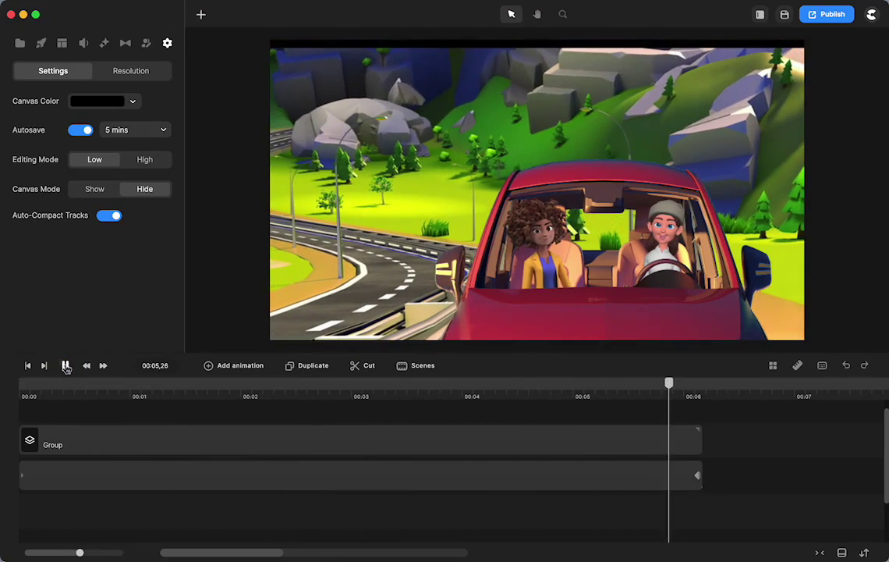
{"action": "left_click", "coordinate": [66, 366]}
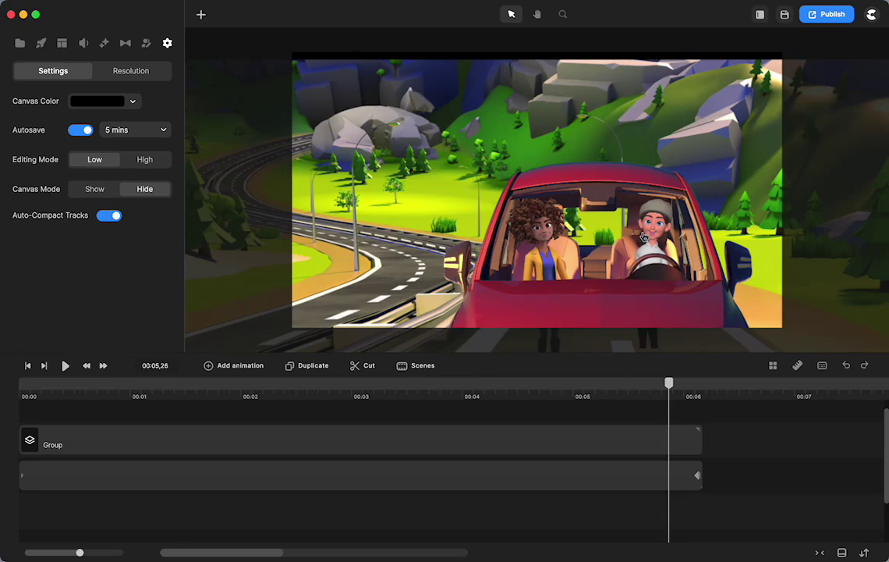
Step: Search the Backgrounds library for "car", place the red Car scene after the Group clip on the timeline, and view it at 00:07,01
{"action": "left_click", "coordinate": [41, 45]}
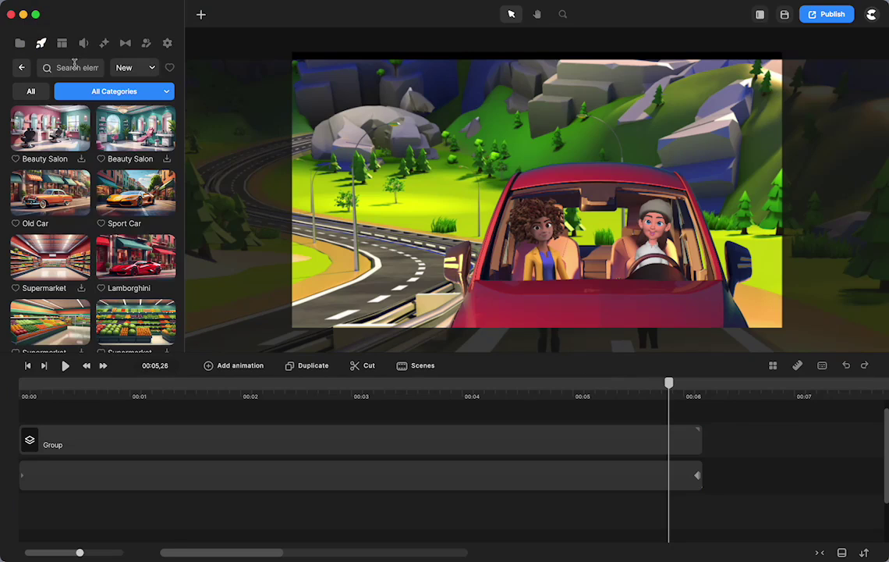
{"action": "left_click", "coordinate": [21, 68]}
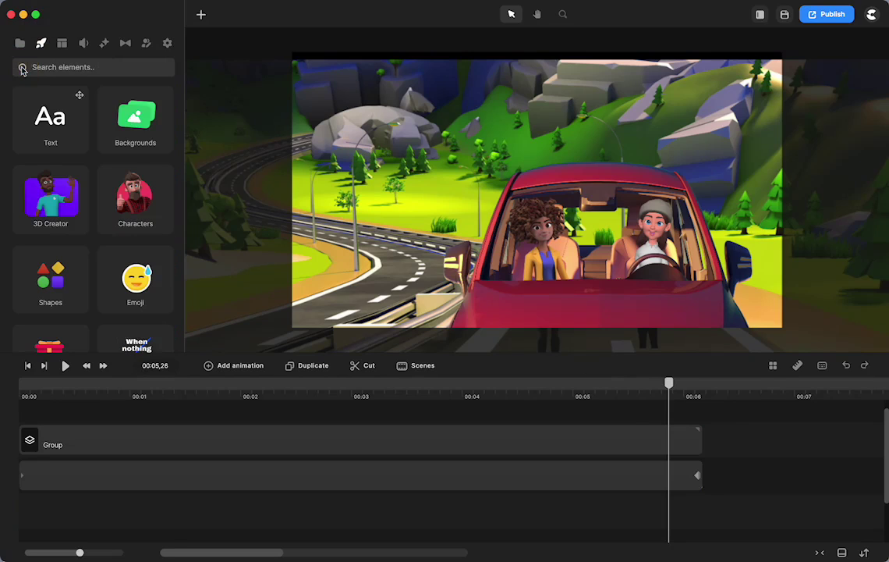
{"action": "left_click", "coordinate": [119, 114]}
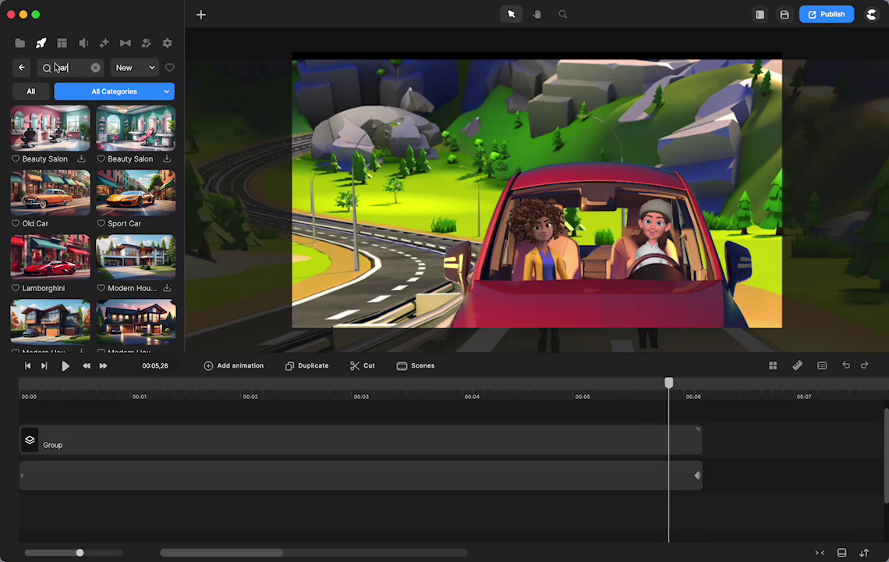
{"action": "scroll", "coordinate": [47, 222], "scroll_direction": "down", "scroll_amount": 5}
{"action": "left_click_drag", "start_coordinate": [47, 222], "coordinate": [745, 436]}
{"action": "left_click", "coordinate": [800, 394]}
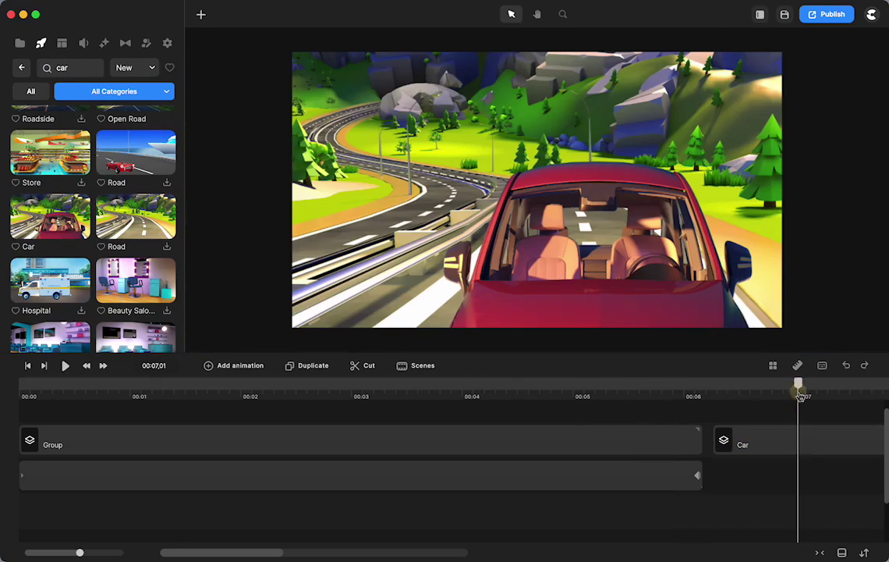
Step: Select the Group clip with the playhead at 00:02,22 and filter the Characters library to the Scenes category
{"action": "left_click_drag", "start_coordinate": [804, 394], "coordinate": [323, 446]}
{"action": "left_click", "coordinate": [323, 445]}
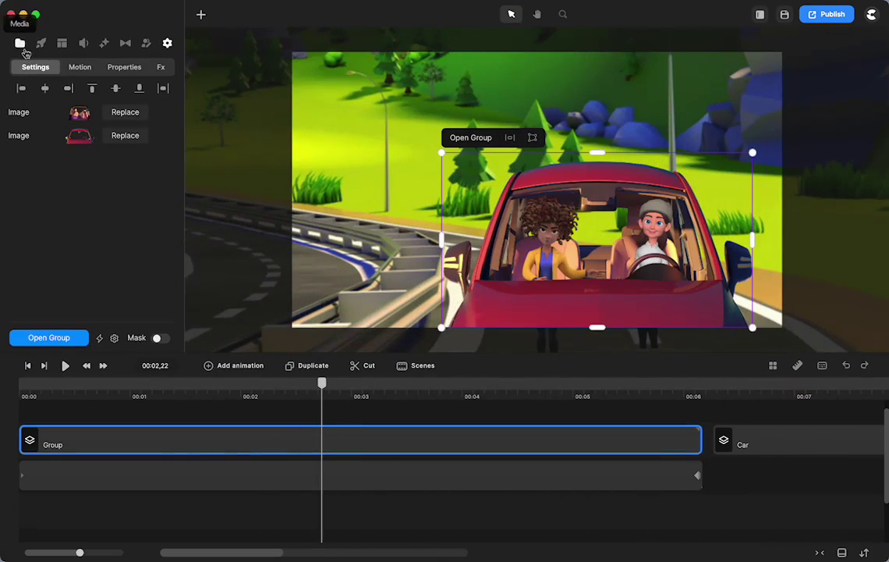
{"action": "left_click", "coordinate": [43, 43]}
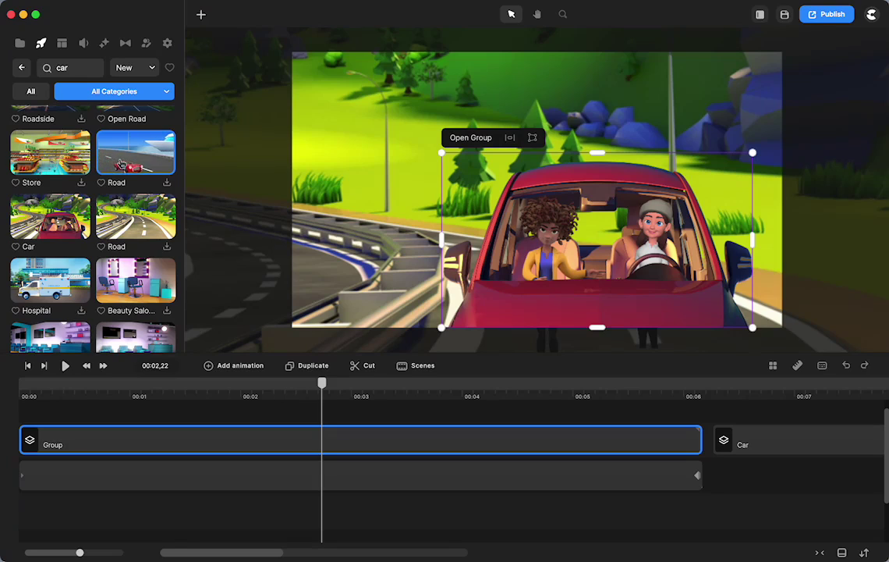
{"action": "left_click", "coordinate": [21, 67]}
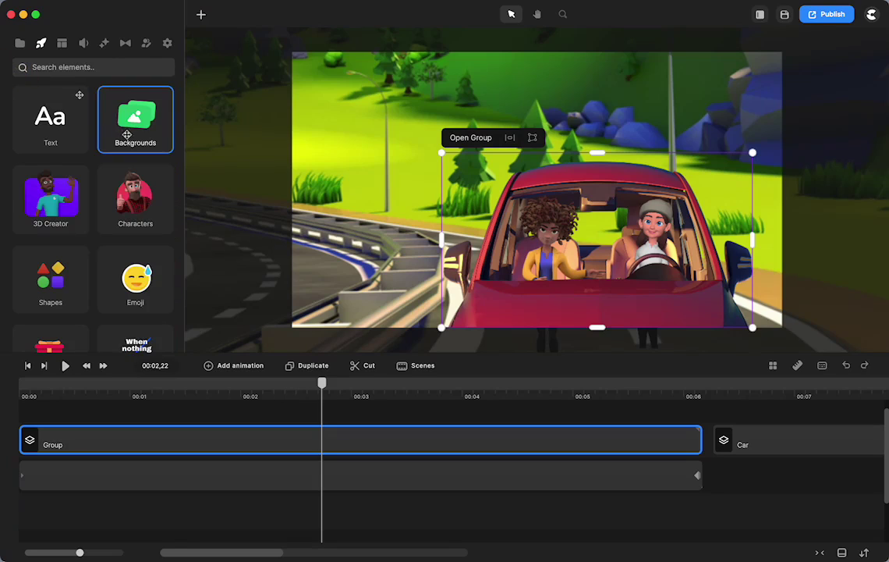
{"action": "left_click", "coordinate": [135, 199]}
{"action": "left_click", "coordinate": [136, 93]}
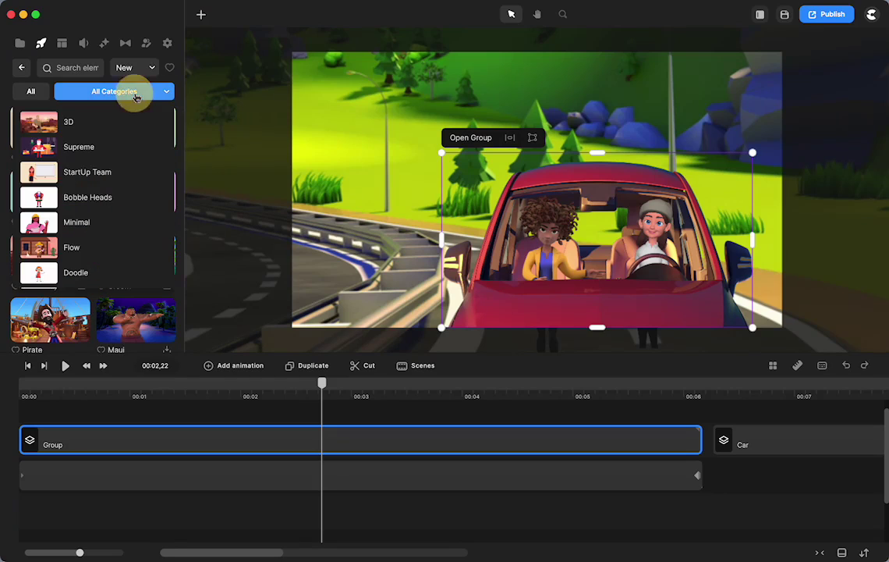
{"action": "scroll", "coordinate": [112, 192], "scroll_direction": "down", "scroll_amount": 3}
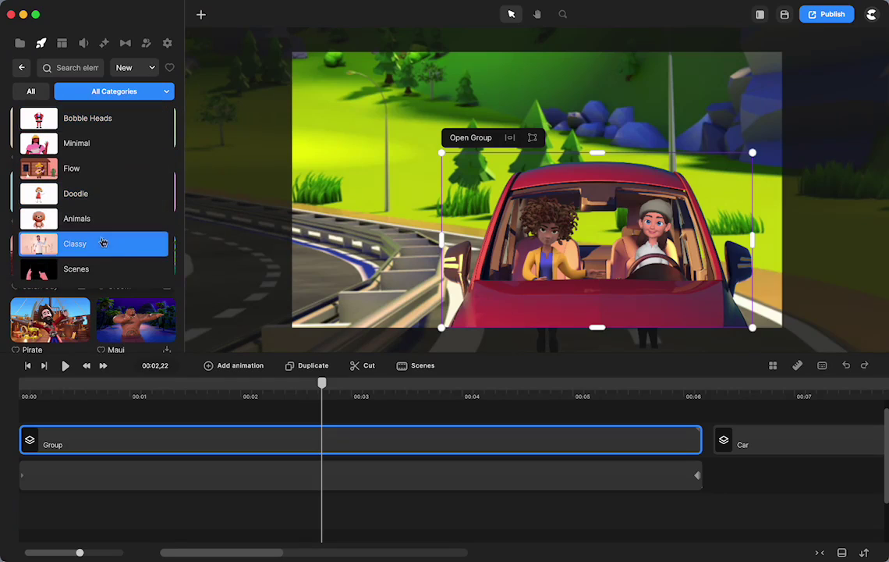
{"action": "left_click", "coordinate": [81, 273]}
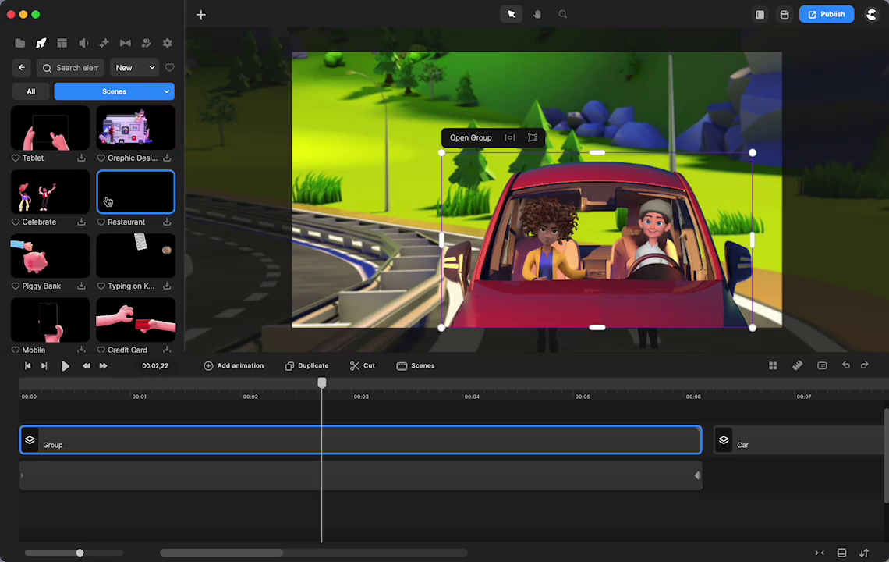
Step: Look through the Scenes characters at larger thumbnail size for driving scenes, and restore the narrow library view
{"action": "scroll", "coordinate": [108, 201], "scroll_direction": "down", "scroll_amount": 20}
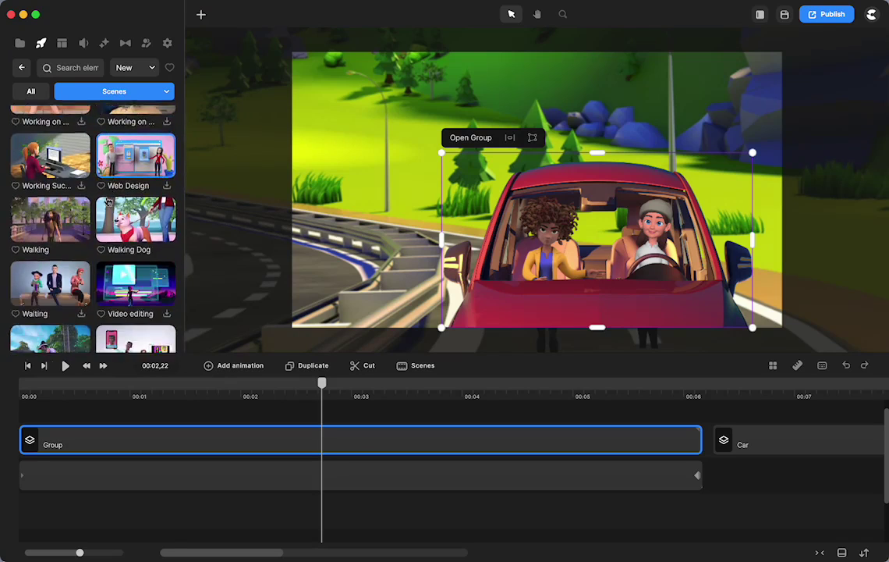
{"action": "scroll", "coordinate": [108, 201], "scroll_direction": "down", "scroll_amount": 5}
{"action": "scroll", "coordinate": [107, 201], "scroll_direction": "down", "scroll_amount": 5}
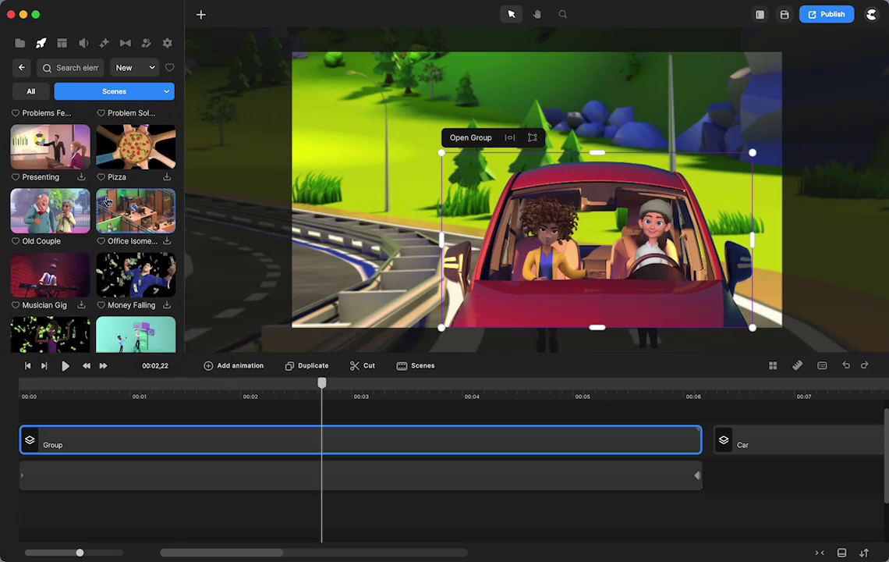
{"action": "scroll", "coordinate": [107, 201], "scroll_direction": "down", "scroll_amount": 6}
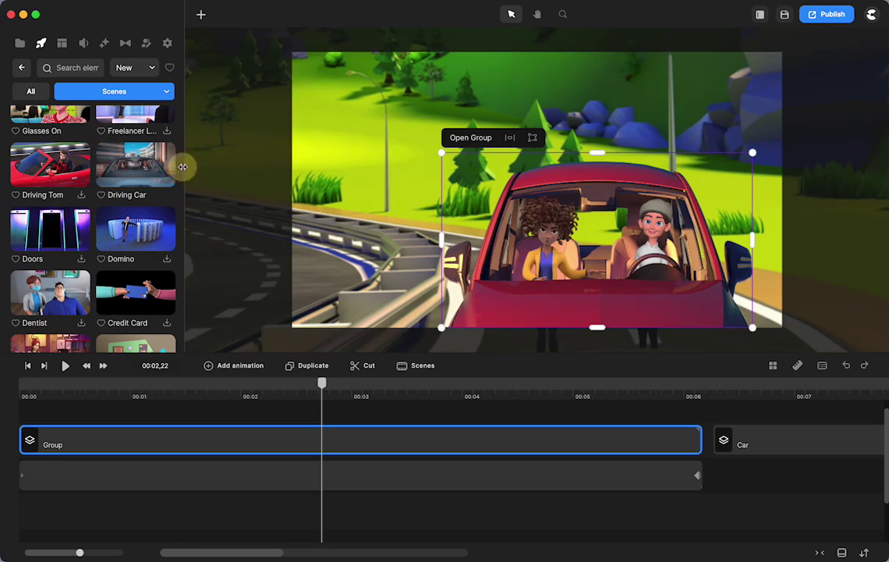
{"action": "left_click_drag", "start_coordinate": [182, 166], "coordinate": [422, 145]}
{"action": "scroll", "coordinate": [298, 207], "scroll_direction": "down", "scroll_amount": 3}
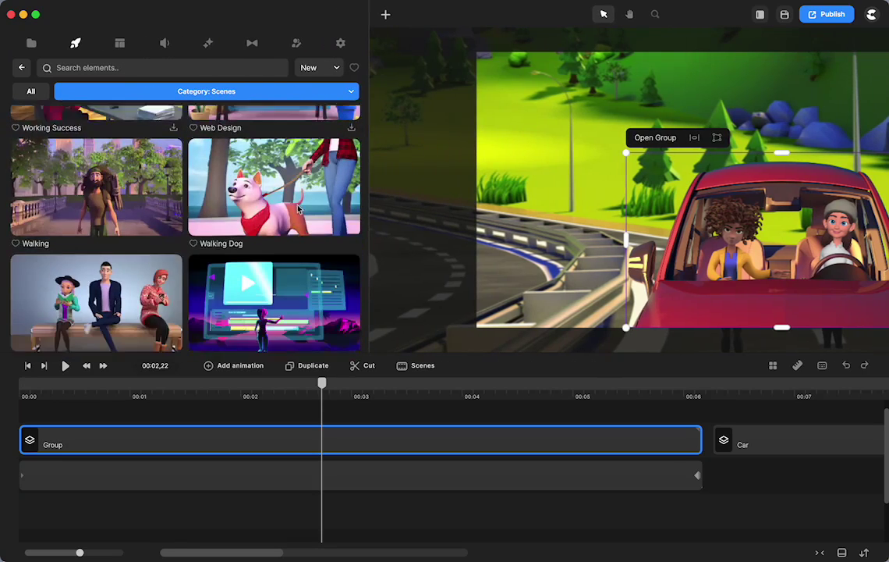
{"action": "scroll", "coordinate": [299, 209], "scroll_direction": "down", "scroll_amount": 12}
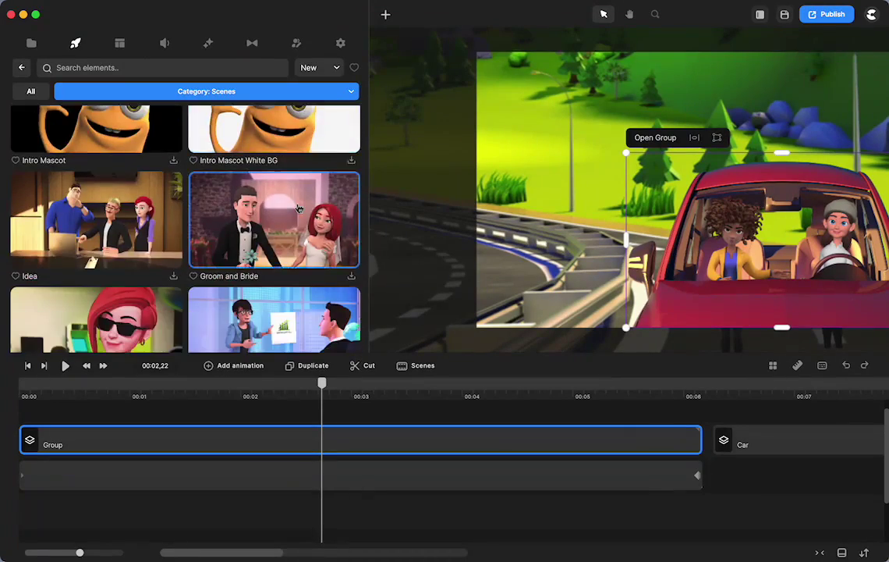
{"action": "scroll", "coordinate": [299, 209], "scroll_direction": "down", "scroll_amount": 10}
{"action": "scroll", "coordinate": [299, 208], "scroll_direction": "up", "scroll_amount": 2}
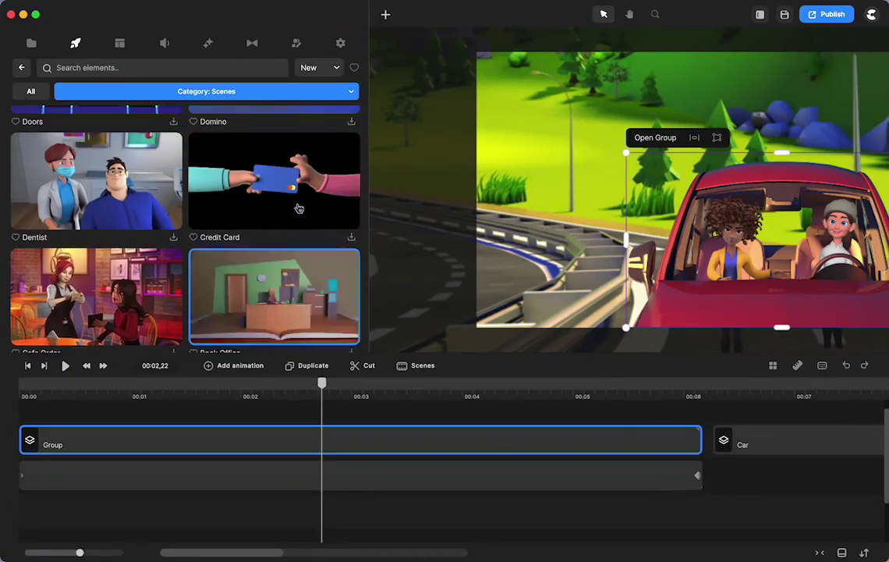
{"action": "scroll", "coordinate": [299, 209], "scroll_direction": "up", "scroll_amount": 5}
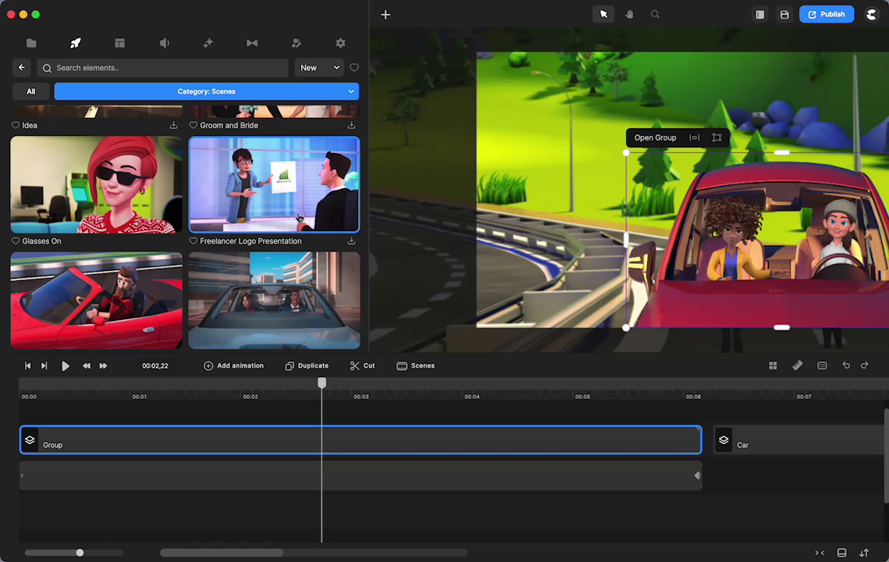
{"action": "scroll", "coordinate": [266, 296], "scroll_direction": "down", "scroll_amount": 2}
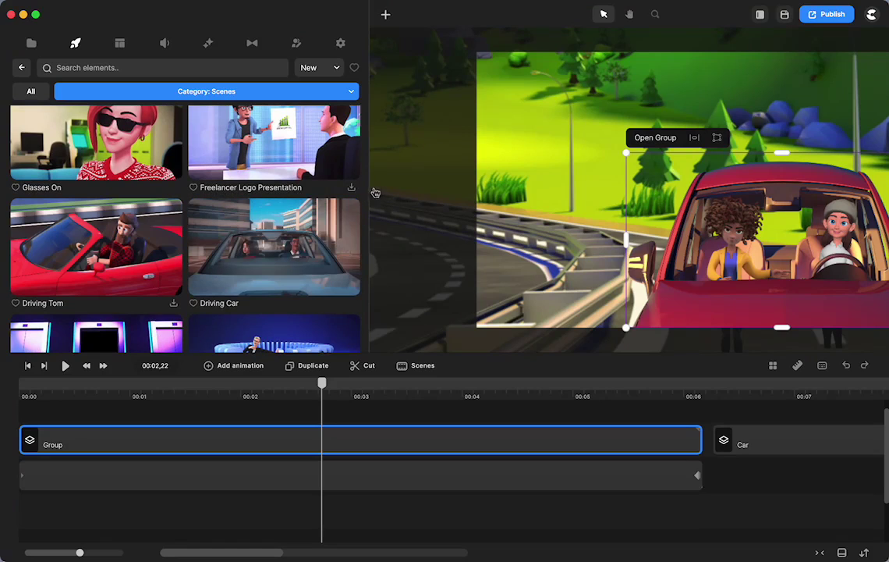
{"action": "left_click_drag", "start_coordinate": [369, 185], "coordinate": [99, 190]}
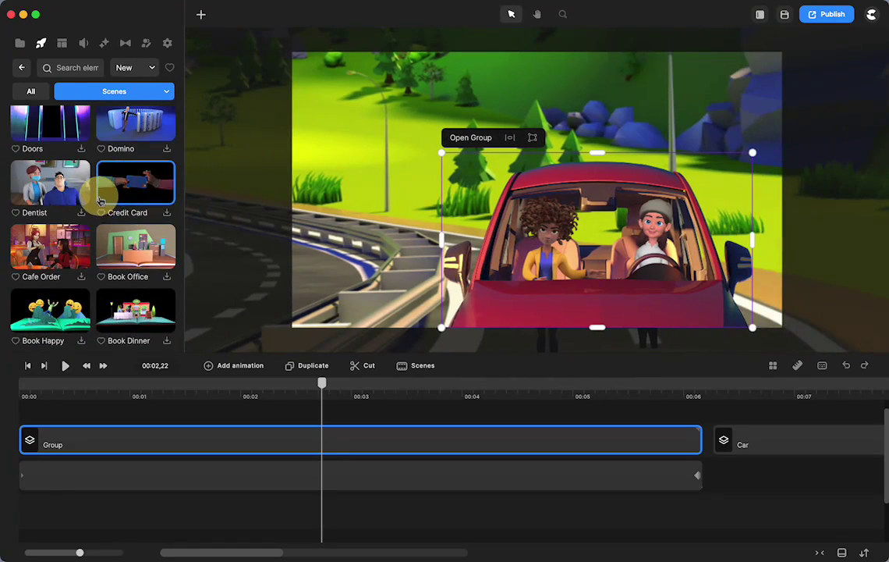
Step: Play the driving scene from the beginning, stop it before the Group clip ends, and return the playhead to 00:00,15
{"action": "left_click", "coordinate": [28, 365]}
{"action": "left_click", "coordinate": [65, 365]}
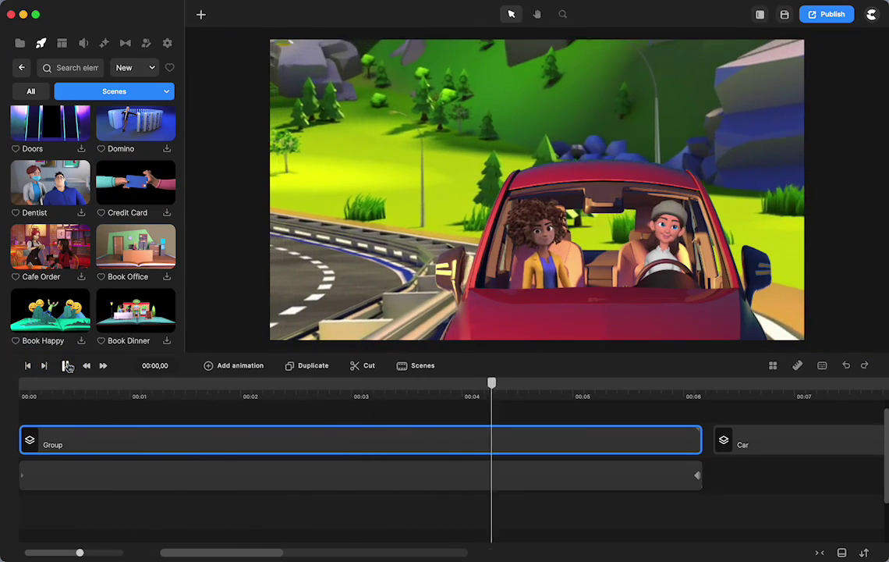
{"action": "left_click", "coordinate": [65, 365]}
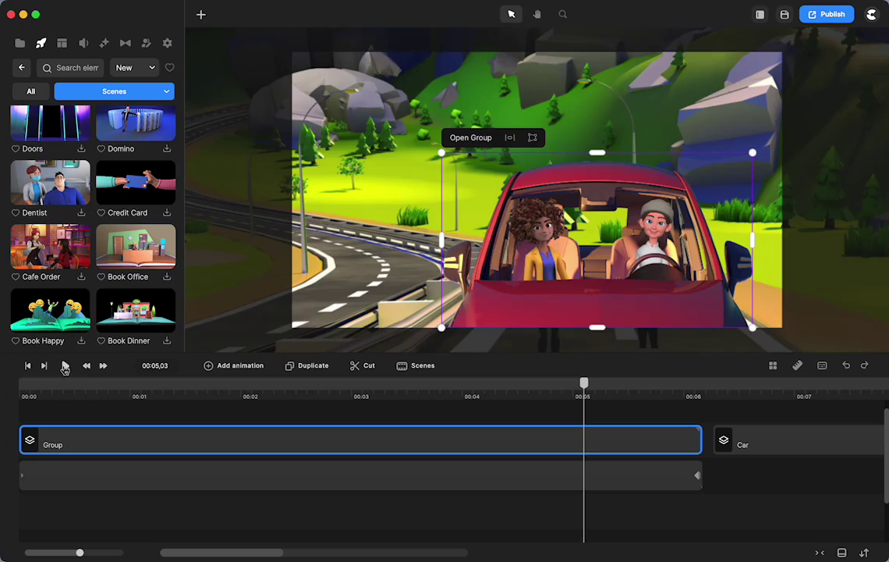
{"action": "left_click", "coordinate": [66, 365]}
{"action": "left_click", "coordinate": [483, 302]}
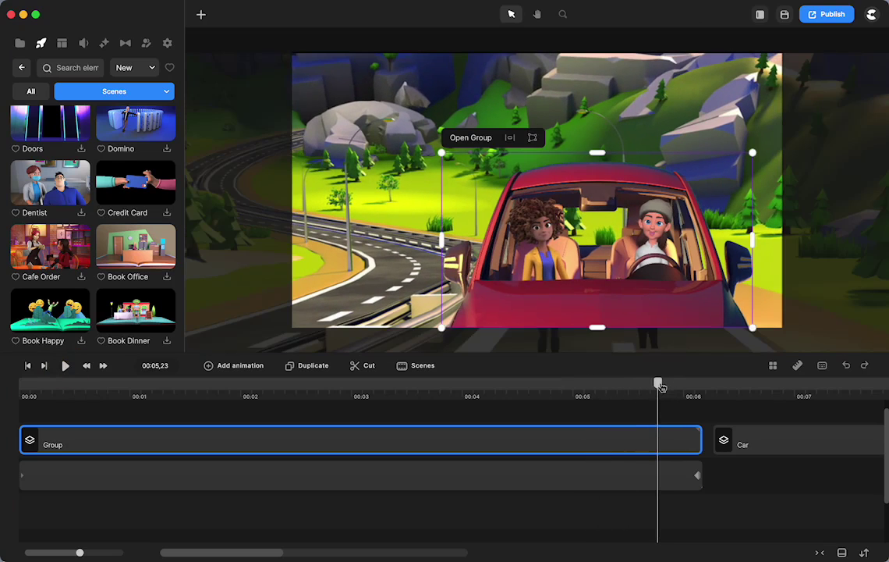
{"action": "left_click_drag", "start_coordinate": [660, 384], "coordinate": [72, 453]}
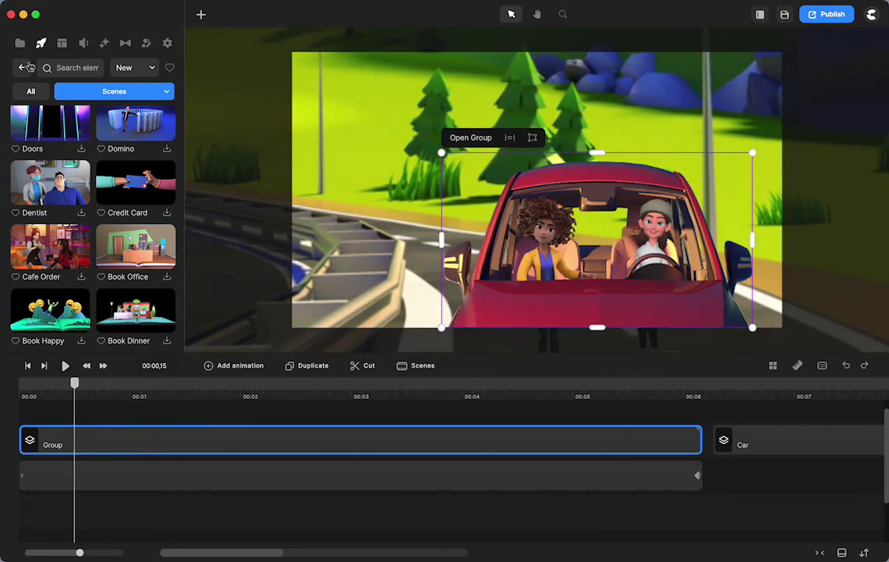
Step: Filter the Characters library to the 3D category and look through the available characters
{"action": "left_click", "coordinate": [23, 67]}
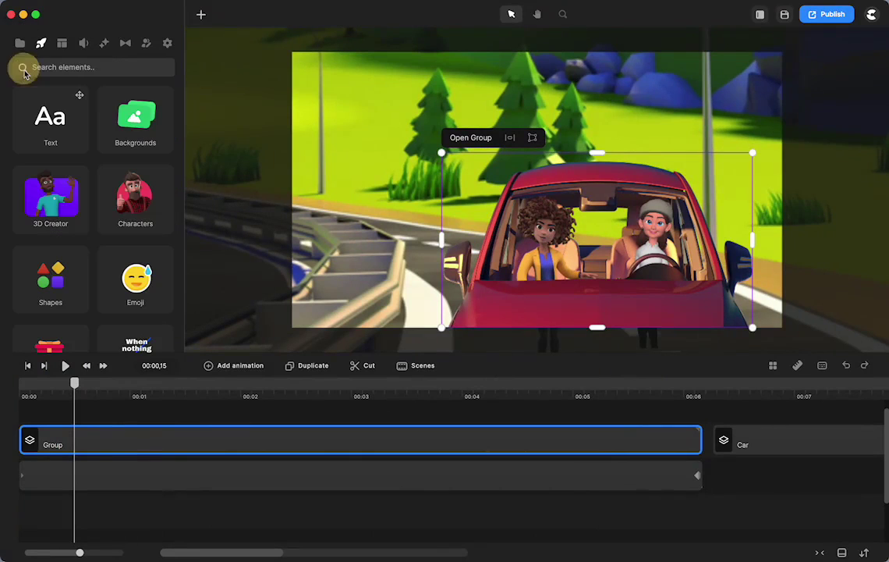
{"action": "left_click", "coordinate": [134, 214]}
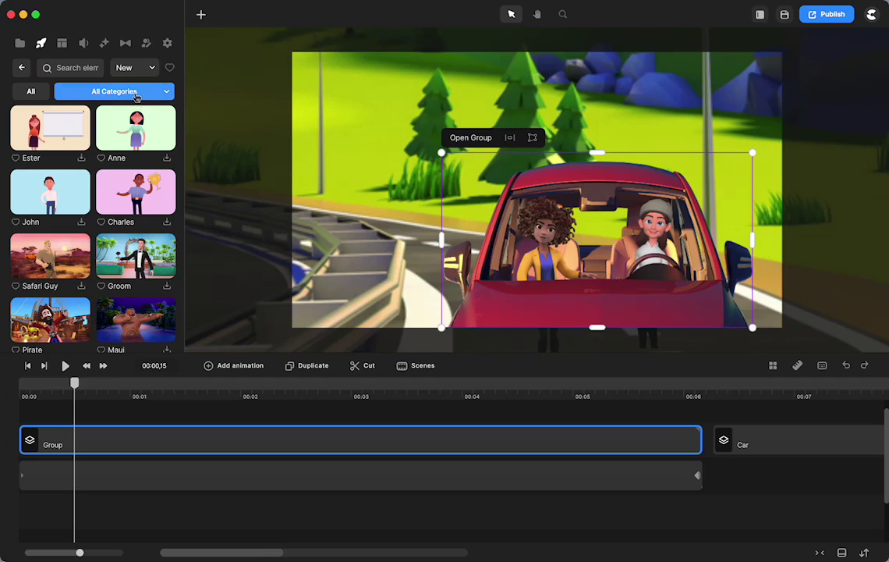
{"action": "left_click", "coordinate": [139, 94]}
{"action": "left_click", "coordinate": [87, 123]}
{"action": "scroll", "coordinate": [119, 196], "scroll_direction": "down", "scroll_amount": 10}
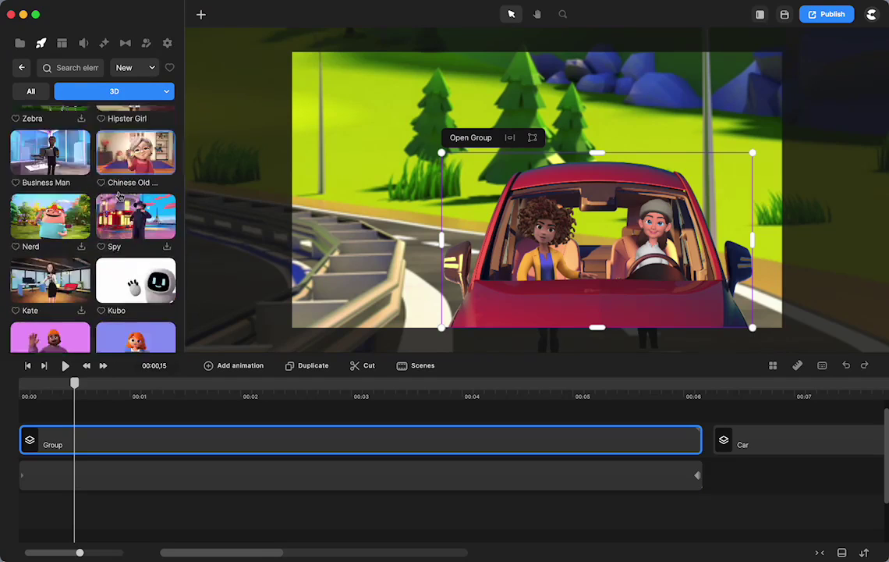
{"action": "scroll", "coordinate": [120, 197], "scroll_direction": "down", "scroll_amount": 5}
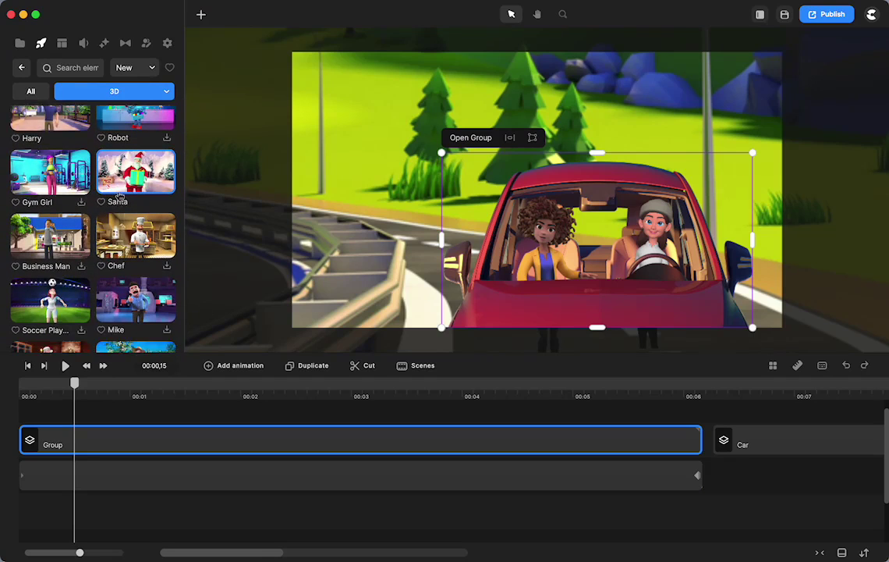
{"action": "scroll", "coordinate": [120, 197], "scroll_direction": "down", "scroll_amount": 10}
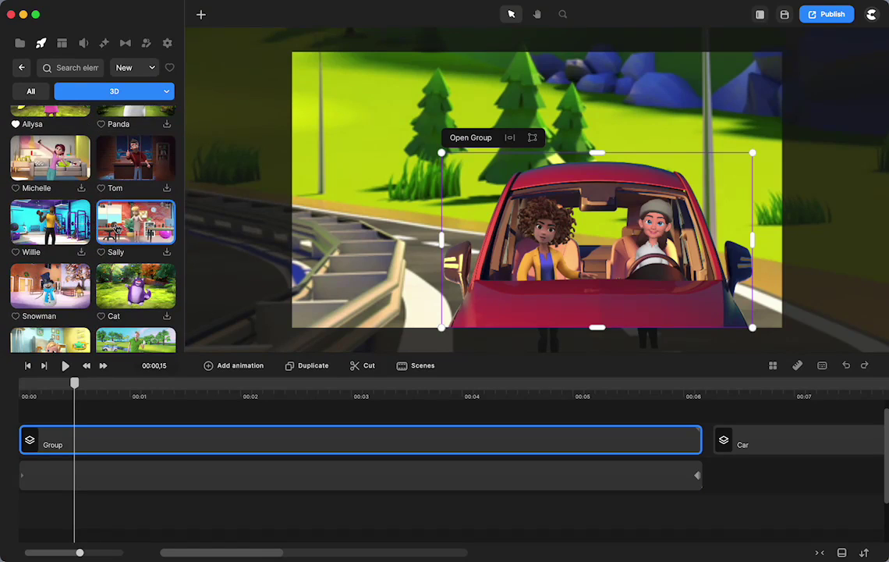
{"action": "scroll", "coordinate": [117, 207], "scroll_direction": "down", "scroll_amount": 5}
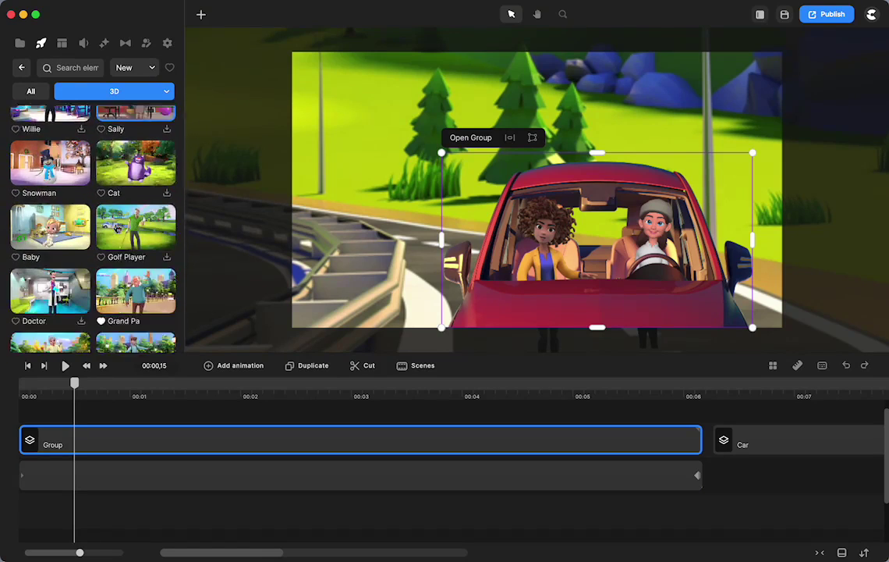
Step: Search the 3D characters for "teacher"
{"action": "left_click", "coordinate": [71, 67]}
{"action": "type", "text": "t"}
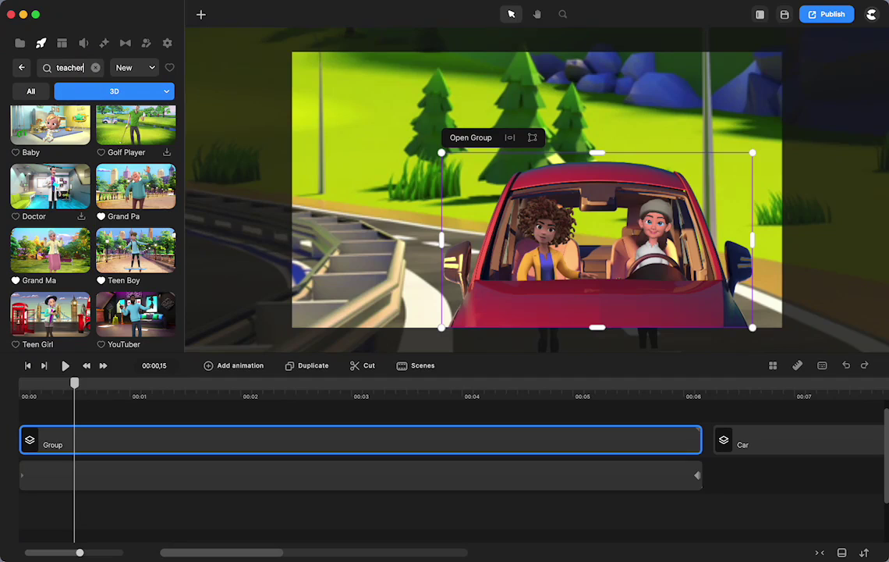
{"action": "type", "text": "eacher"}
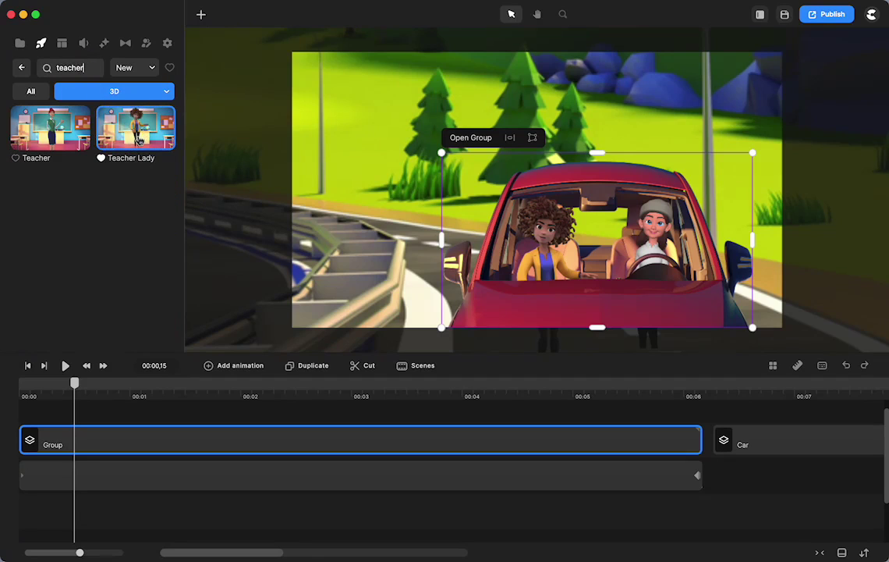
Step: Leave the character search, play the driving scene for a few seconds, and return the playhead to 00:01,07
{"action": "left_click", "coordinate": [23, 70]}
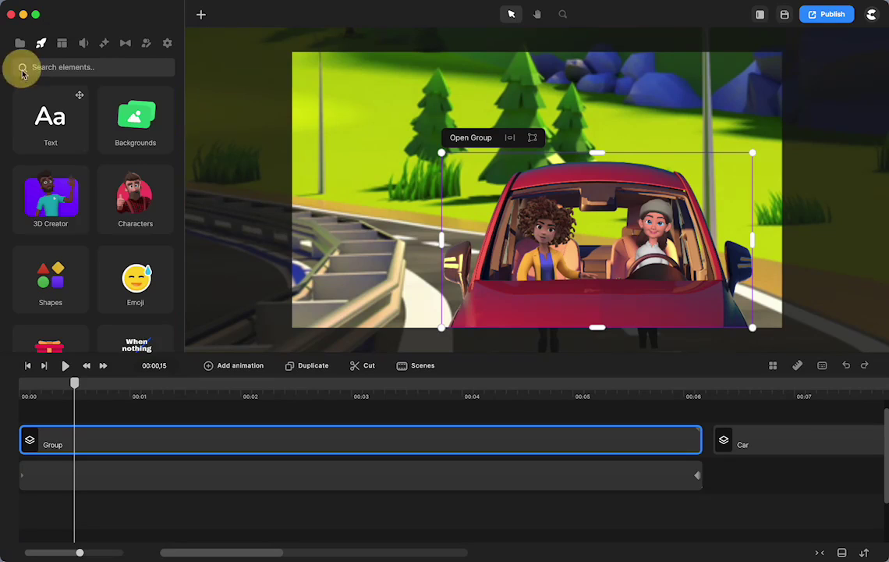
{"action": "left_click", "coordinate": [65, 366]}
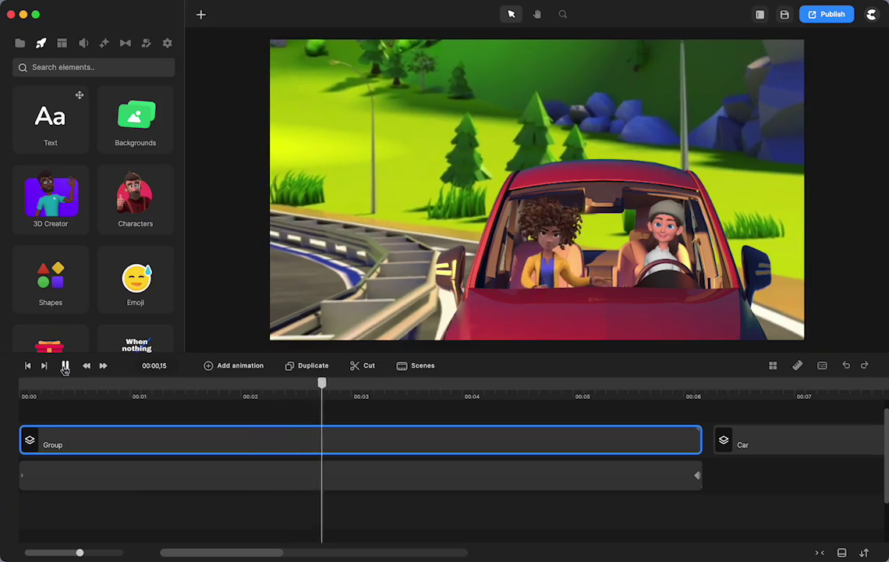
{"action": "left_click", "coordinate": [65, 366]}
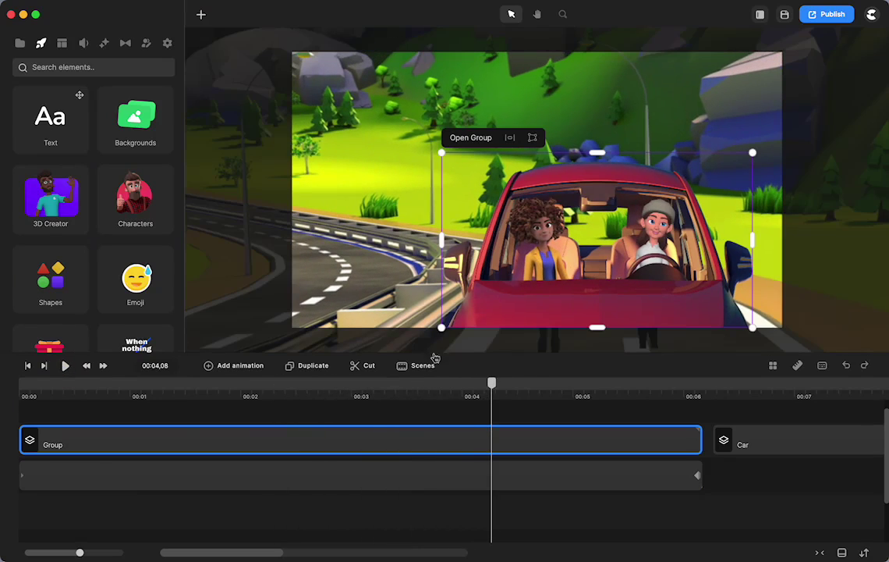
{"action": "left_click", "coordinate": [492, 383]}
{"action": "left_click_drag", "start_coordinate": [491, 384], "coordinate": [156, 450]}
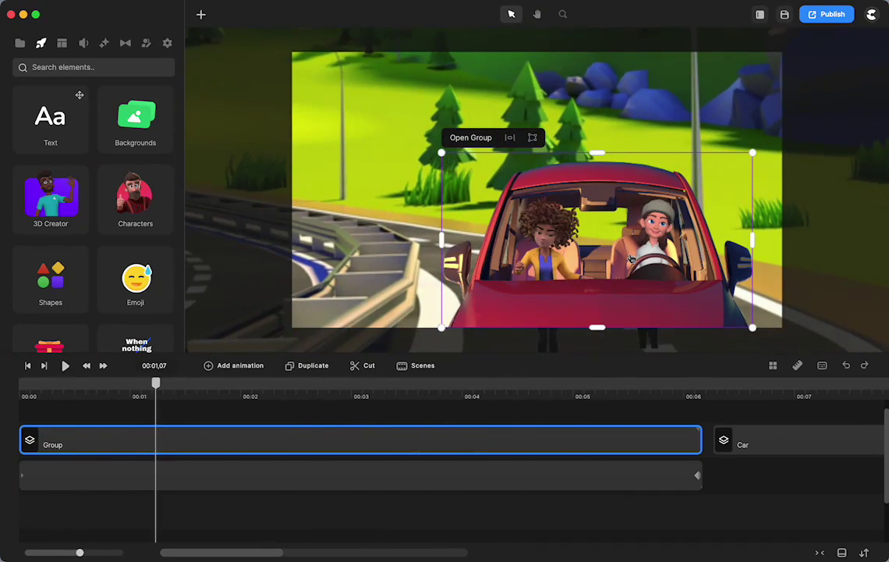
Step: Examine the two characters inside the car up close, and return to the full canvas view
{"action": "scroll", "coordinate": [632, 259], "scroll_direction": "up", "scroll_amount": 5}
{"action": "scroll", "coordinate": [632, 259], "scroll_direction": "down", "scroll_amount": 1}
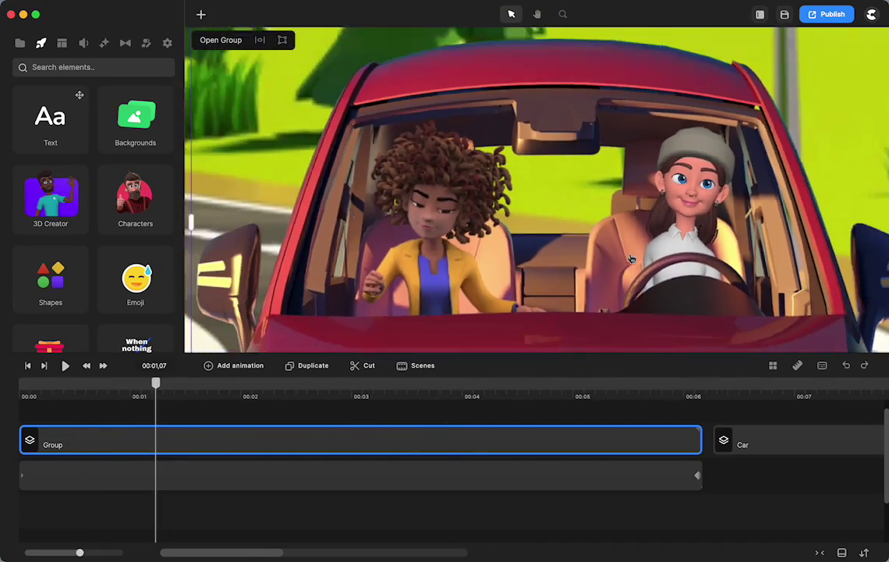
{"action": "scroll", "coordinate": [631, 259], "scroll_direction": "down", "scroll_amount": 4}
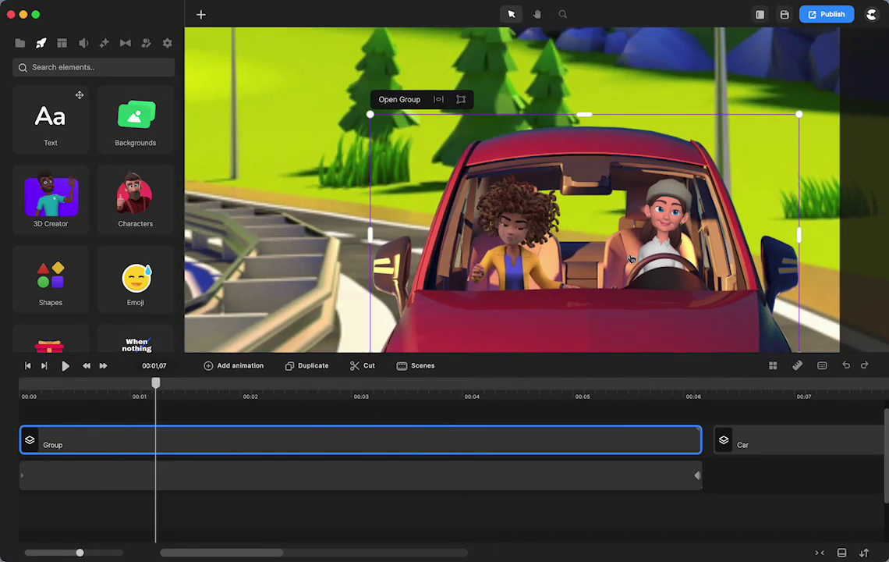
{"action": "scroll", "coordinate": [632, 259], "scroll_direction": "down", "scroll_amount": 2}
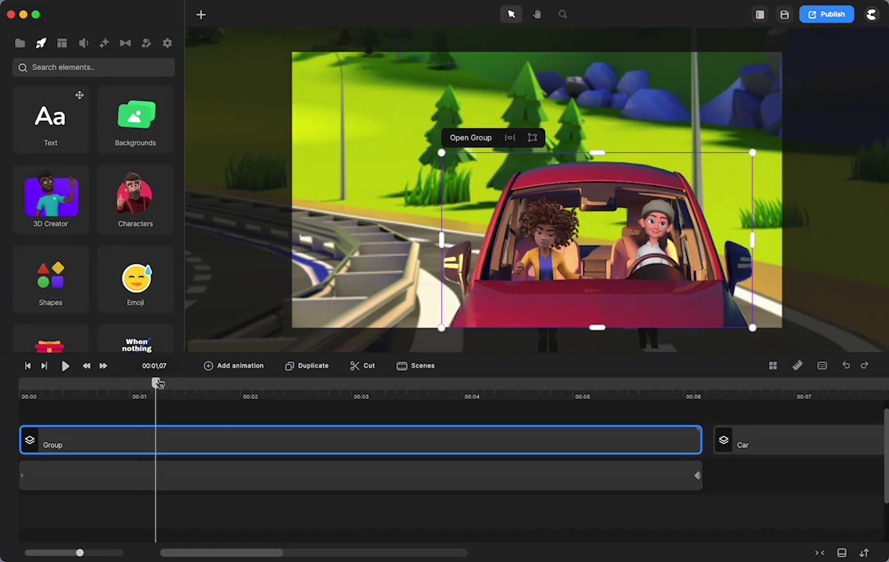
Step: Play the driving scene from the beginning and stop it about two seconds in
{"action": "left_click_drag", "start_coordinate": [158, 383], "coordinate": [138, 414]}
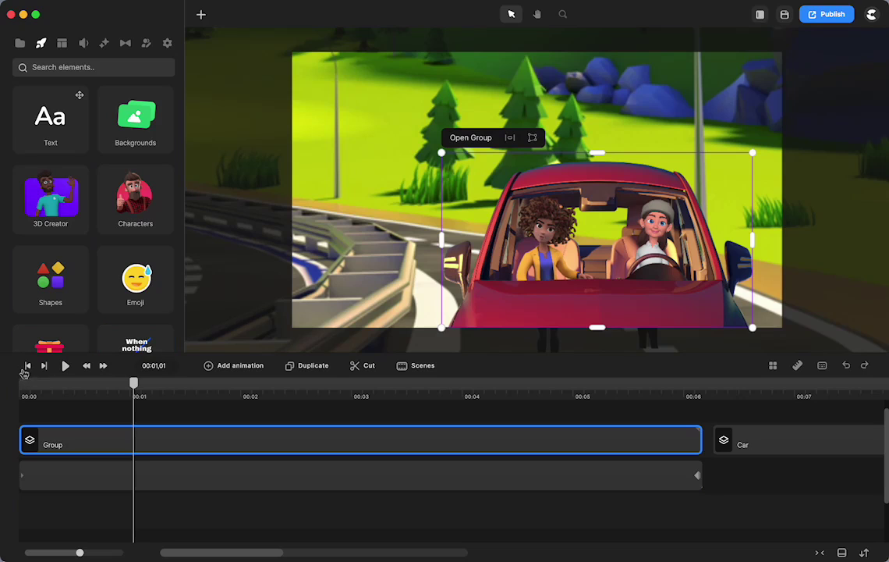
{"action": "left_click", "coordinate": [23, 371]}
{"action": "left_click", "coordinate": [66, 367]}
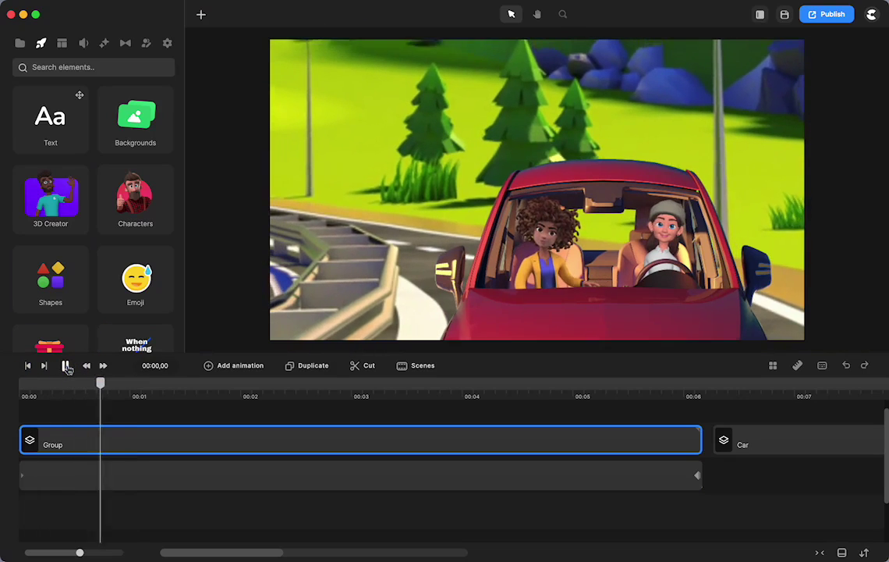
{"action": "left_click", "coordinate": [66, 367]}
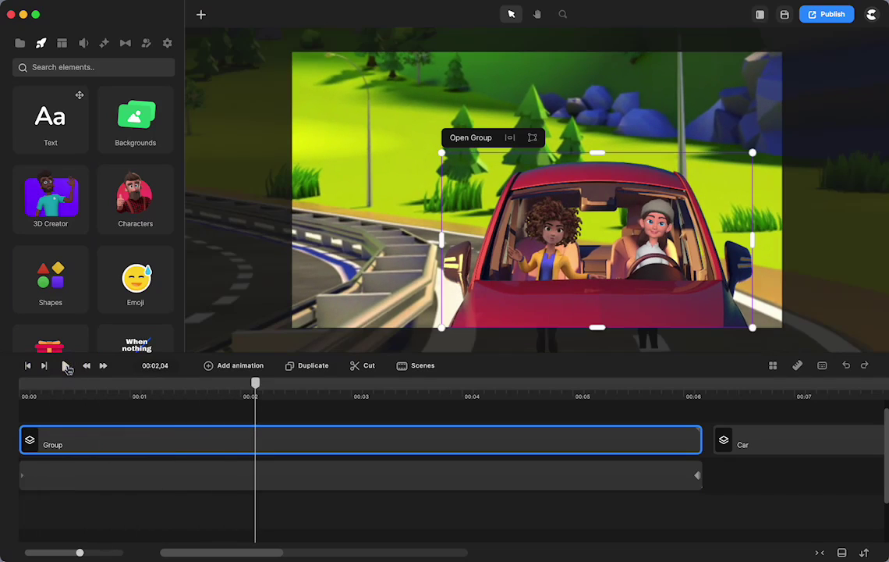
Step: Place the playhead at 00:06,08, at the start of the Car group, and ungroup it into separate layers
{"action": "scroll", "coordinate": [562, 422], "scroll_direction": "right", "scroll_amount": 5}
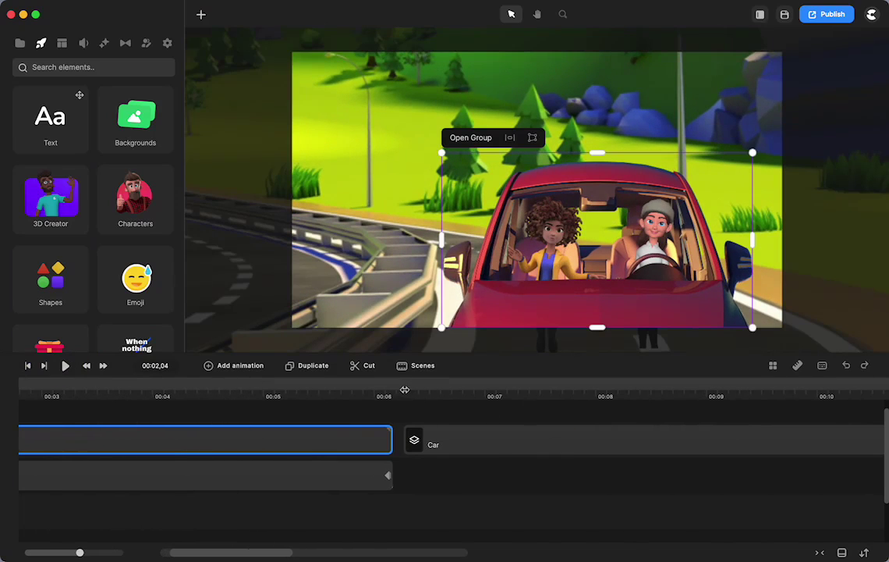
{"action": "left_click", "coordinate": [404, 388]}
{"action": "left_click", "coordinate": [465, 442]}
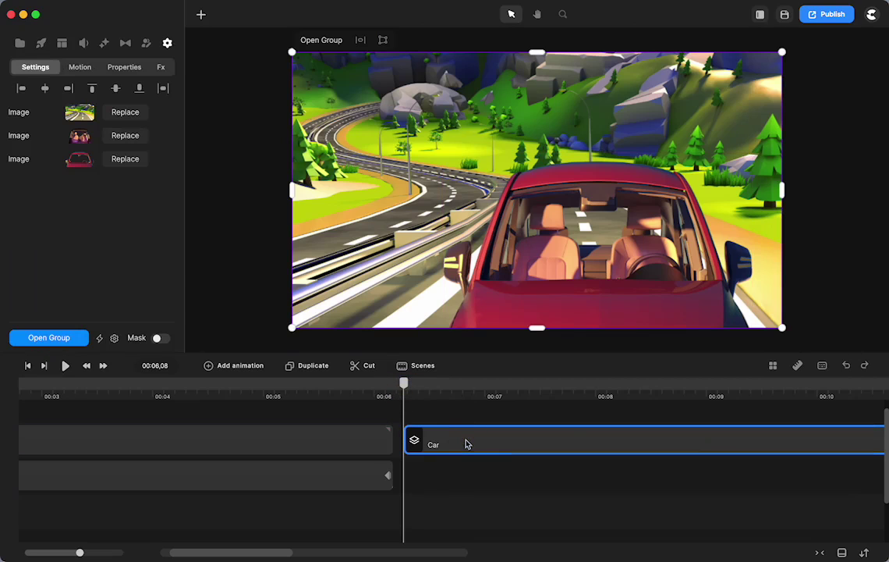
{"action": "right_click", "coordinate": [465, 444]}
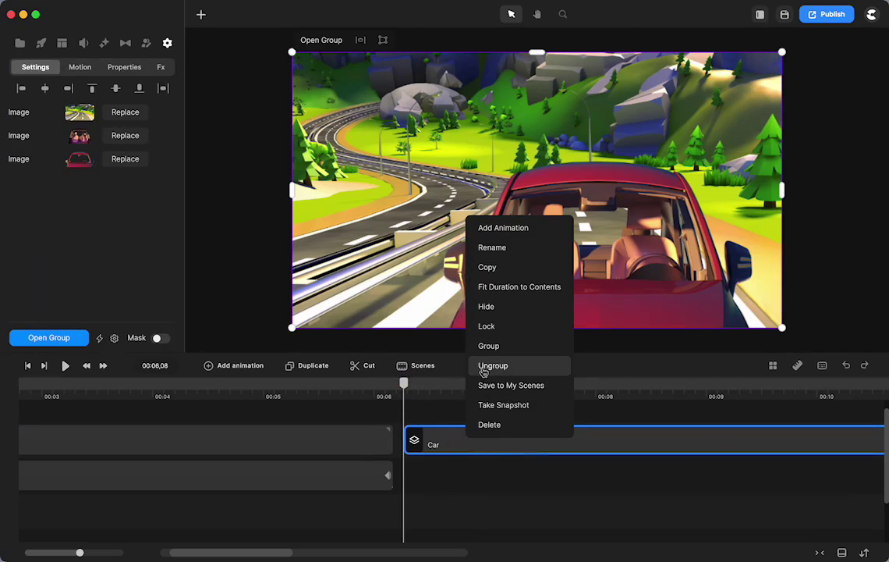
{"action": "left_click", "coordinate": [484, 366]}
Step: Spread the ungrouped layers vertically by moving Road and Interior down and Car up, leaving empty tracks between Car and Interior
{"action": "scroll", "coordinate": [460, 441], "scroll_direction": "down", "scroll_amount": 3}
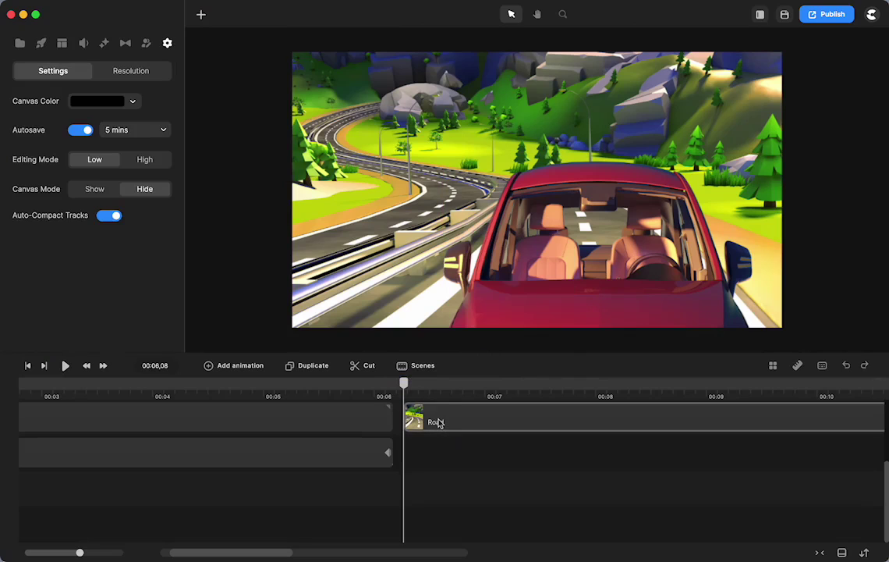
{"action": "left_click_drag", "start_coordinate": [439, 422], "coordinate": [437, 487]}
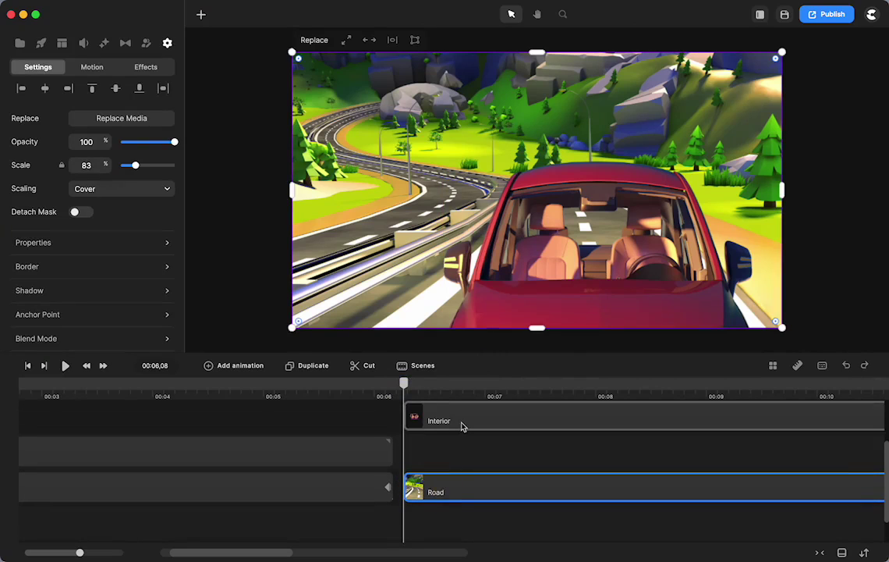
{"action": "scroll", "coordinate": [462, 425], "scroll_direction": "up", "scroll_amount": 3}
{"action": "left_click", "coordinate": [460, 426]}
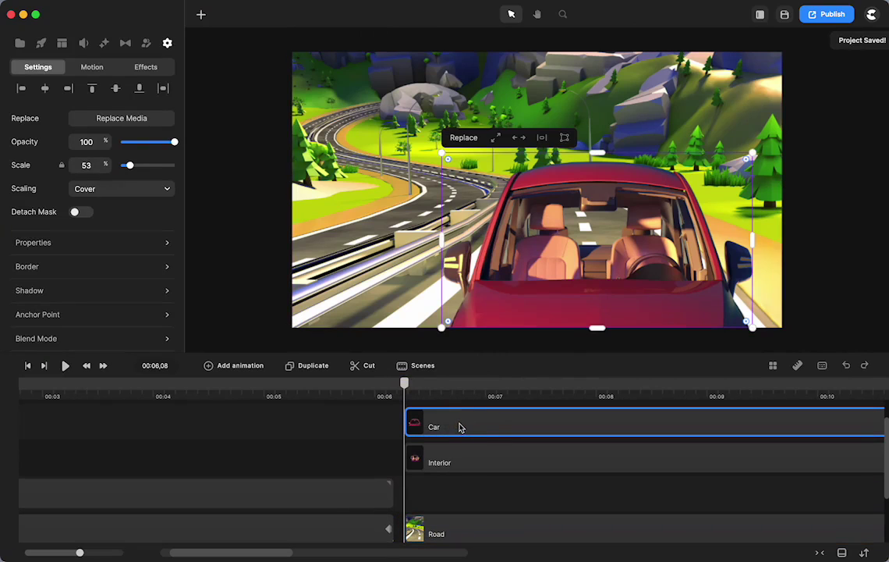
{"action": "mouse_move", "coordinate": [460, 426]}
{"action": "left_mouse_down"}
{"action": "mouse_move", "coordinate": [526, 419]}
{"action": "mouse_move", "coordinate": [479, 429]}
{"action": "mouse_move", "coordinate": [466, 405]}
{"action": "mouse_move", "coordinate": [469, 422]}
{"action": "left_mouse_up"}
{"action": "left_click", "coordinate": [435, 464]}
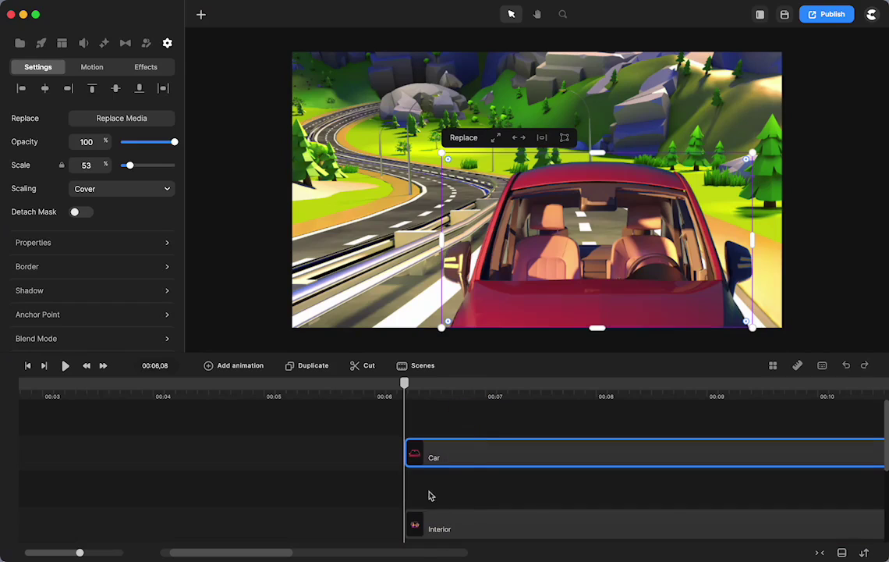
{"action": "scroll", "coordinate": [473, 491], "scroll_direction": "down", "scroll_amount": 2}
{"action": "left_click_drag", "start_coordinate": [460, 468], "coordinate": [461, 506]}
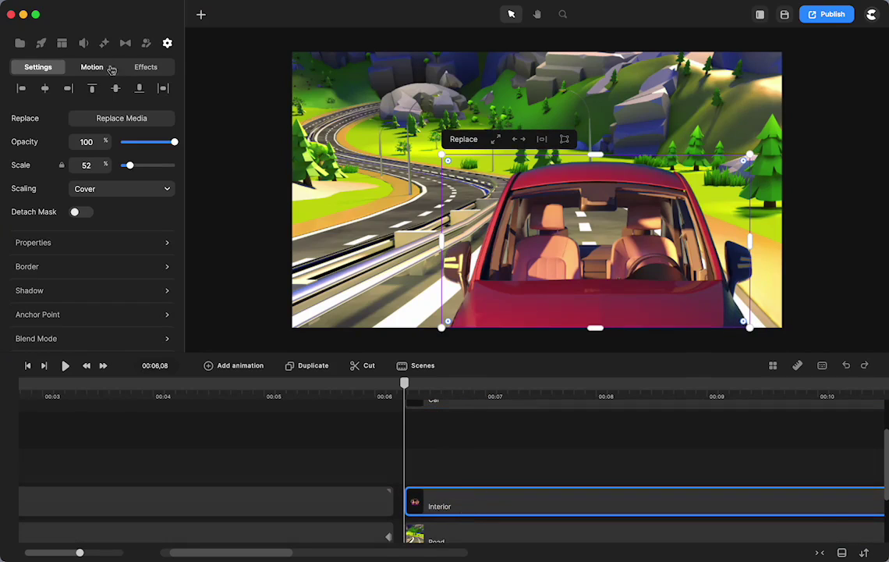
Step: Add the 3D Creator character Lenka at 00:06,08 and place her over the driver's side of the car
{"action": "left_click", "coordinate": [146, 43]}
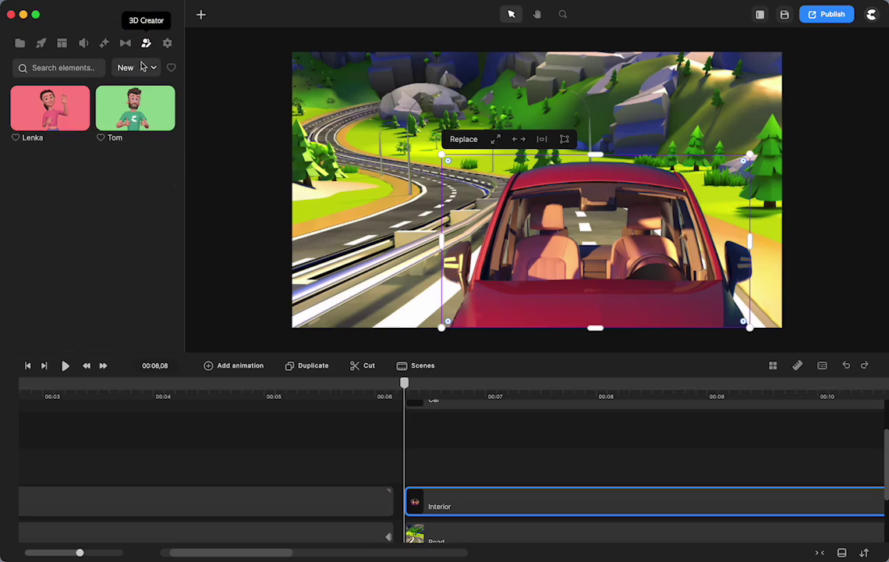
{"action": "left_click_drag", "start_coordinate": [47, 108], "coordinate": [648, 270]}
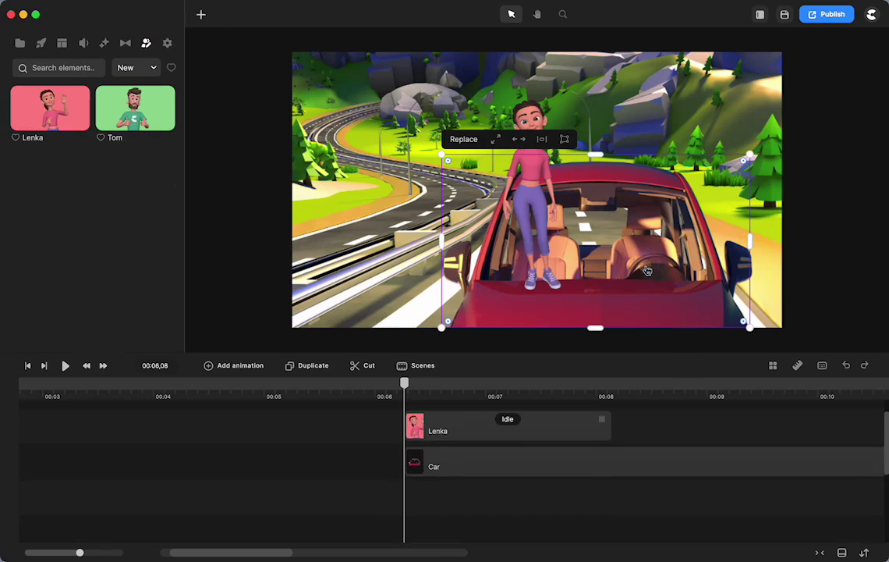
{"action": "left_click", "coordinate": [509, 450]}
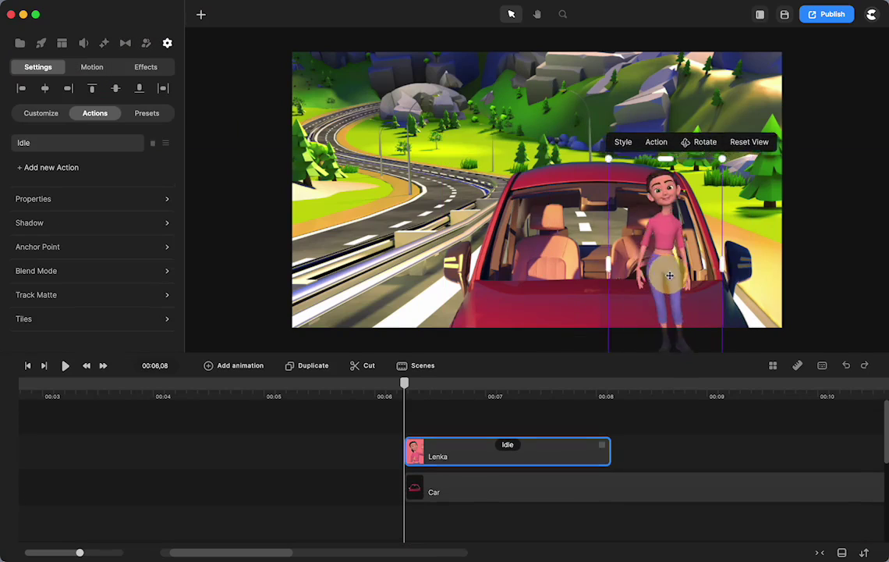
Step: Set Lenka's action to Sitting, with both Disable Start and Disable End turned on
{"action": "left_click", "coordinate": [508, 445]}
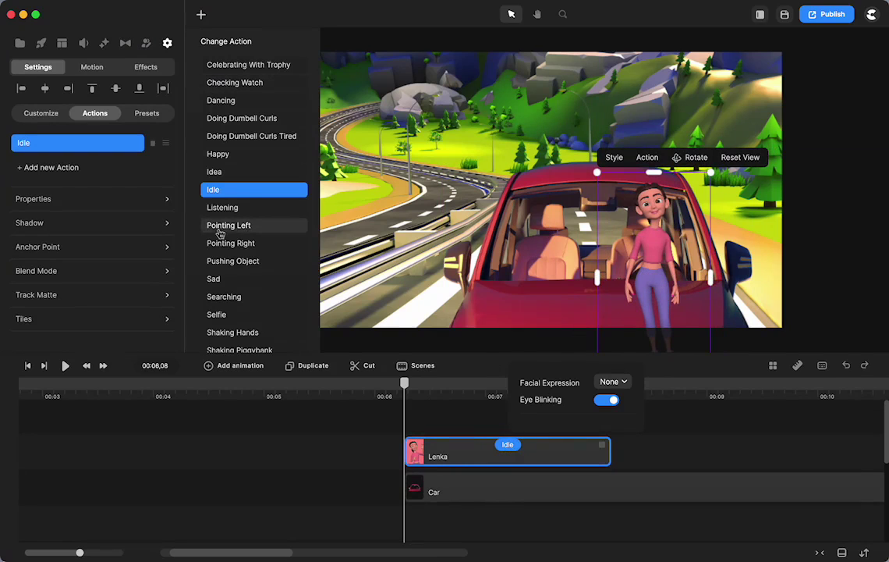
{"action": "scroll", "coordinate": [221, 234], "scroll_direction": "down", "scroll_amount": 3}
{"action": "scroll", "coordinate": [221, 234], "scroll_direction": "down", "scroll_amount": 2}
{"action": "left_click", "coordinate": [223, 265]}
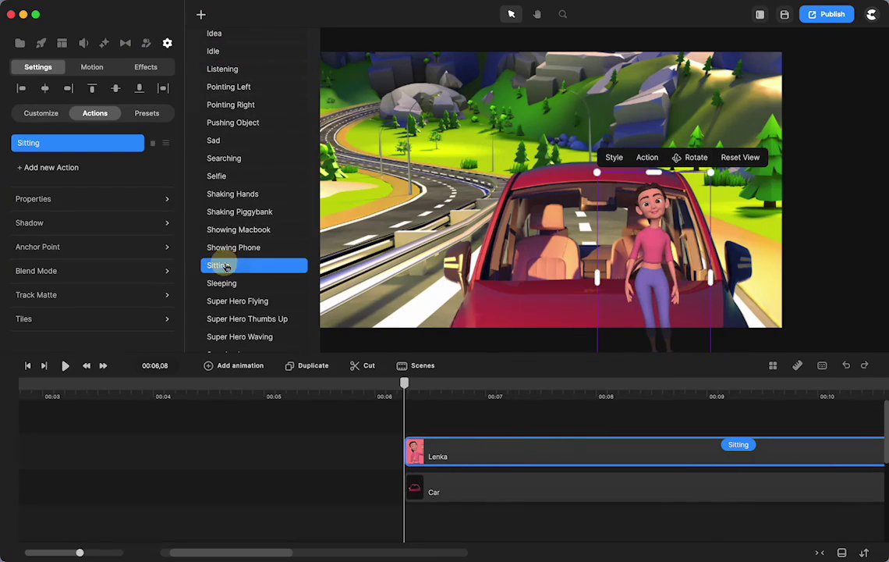
{"action": "right_click", "coordinate": [738, 447]}
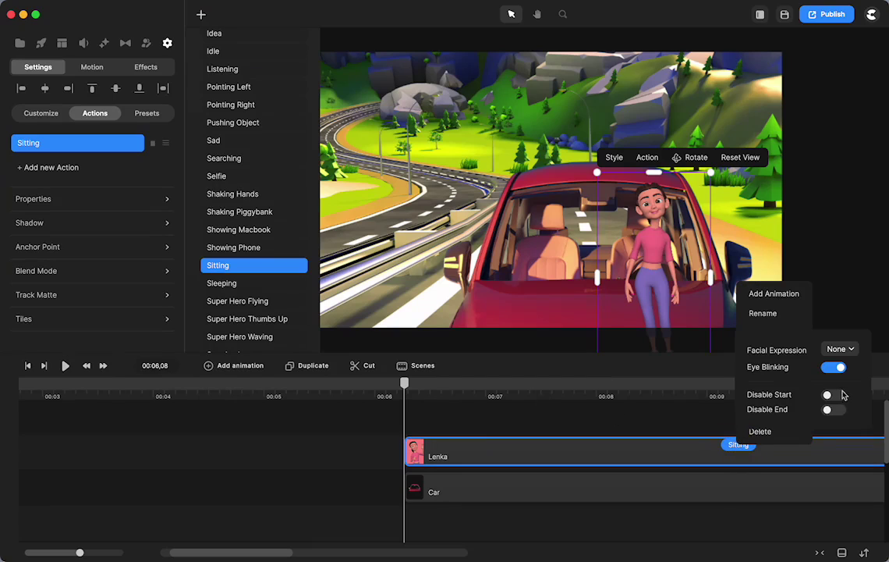
{"action": "left_click", "coordinate": [828, 396]}
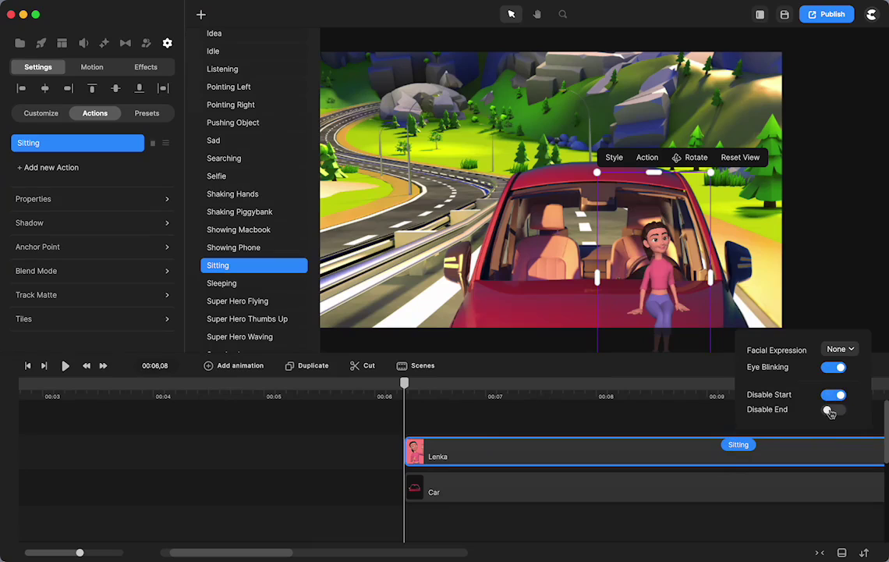
{"action": "left_click", "coordinate": [830, 411]}
Step: Put Lenka in the driver's seat by moving her up, placing her layer beneath the Car layer, and enlarging her slightly
{"action": "left_click", "coordinate": [664, 289]}
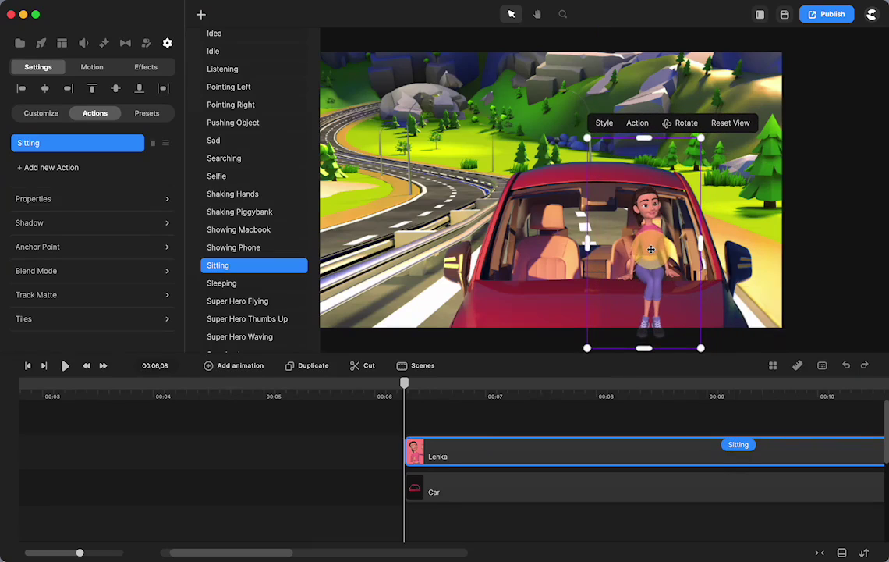
{"action": "left_click_drag", "start_coordinate": [474, 465], "coordinate": [471, 528]}
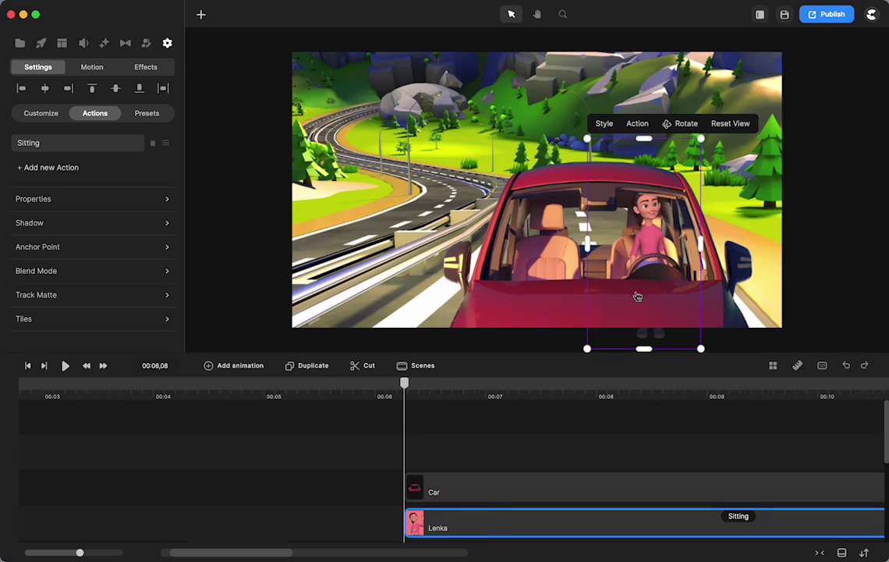
{"action": "left_click", "coordinate": [587, 351]}
{"action": "left_click_drag", "start_coordinate": [588, 351], "coordinate": [566, 373]}
Step: Restore the accidentally shifted car to its position and lock the Car layer
{"action": "left_click", "coordinate": [657, 215]}
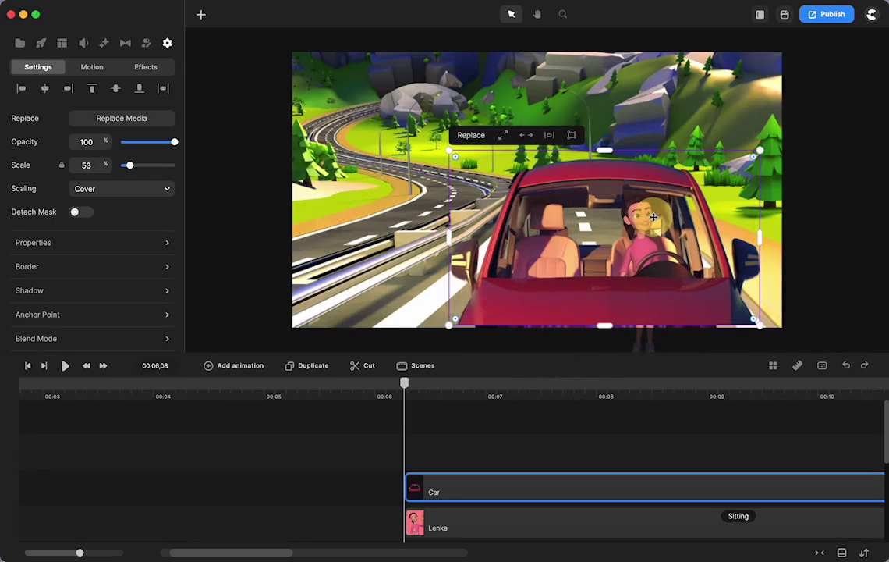
{"action": "left_click", "coordinate": [657, 223]}
{"action": "scroll", "coordinate": [483, 440], "scroll_direction": "down", "scroll_amount": 1}
{"action": "left_click", "coordinate": [483, 453]}
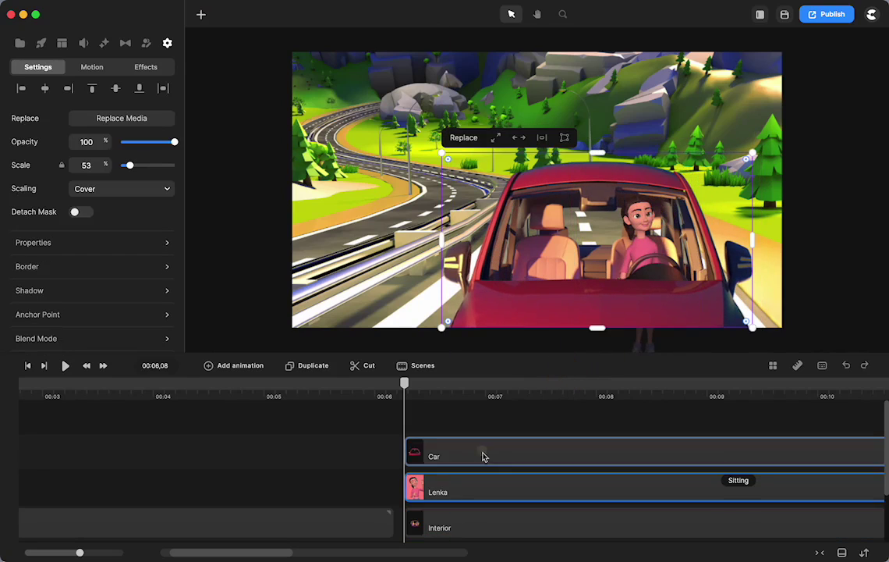
{"action": "right_click", "coordinate": [483, 457]}
{"action": "left_click", "coordinate": [501, 358]}
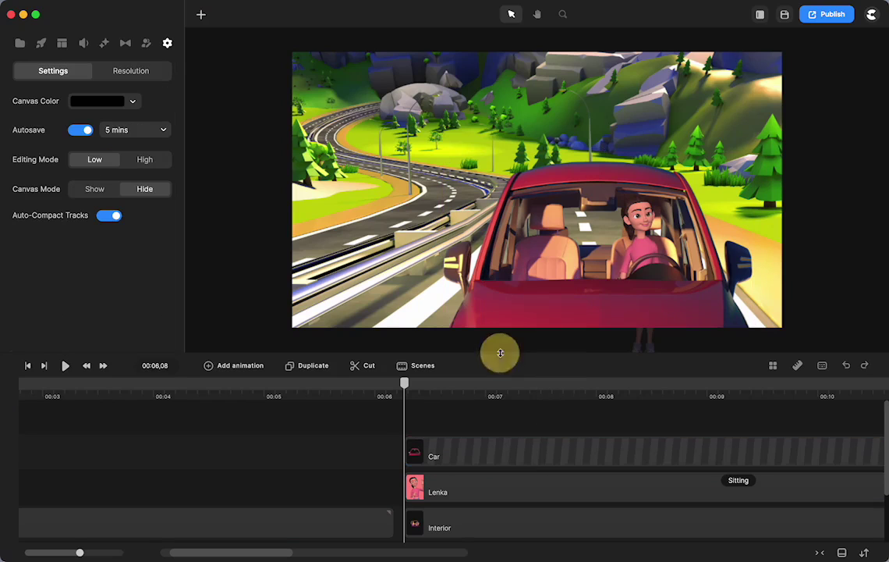
Step: Move the Interior layer down one track so it sits directly above the Road layer
{"action": "scroll", "coordinate": [461, 506], "scroll_direction": "down", "scroll_amount": 2}
{"action": "left_click", "coordinate": [461, 521]}
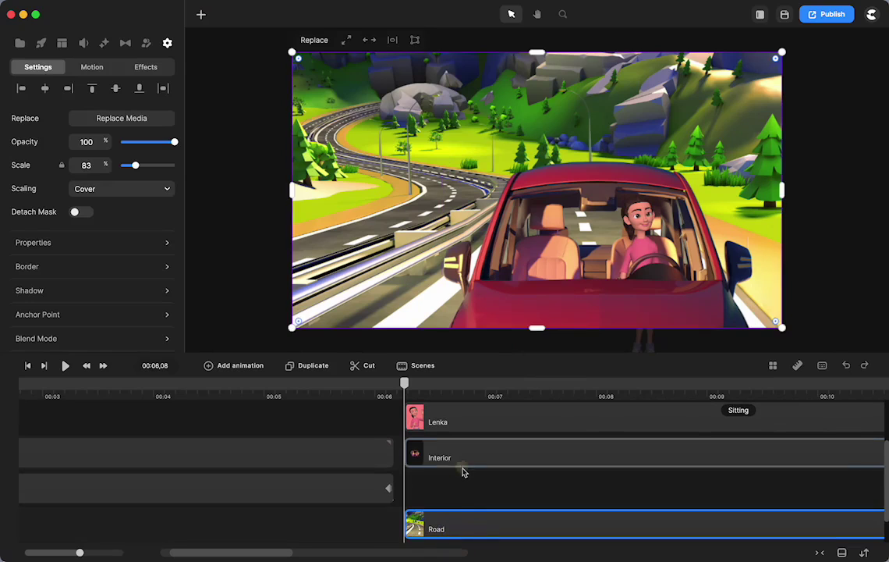
{"action": "left_click_drag", "start_coordinate": [461, 470], "coordinate": [462, 490]}
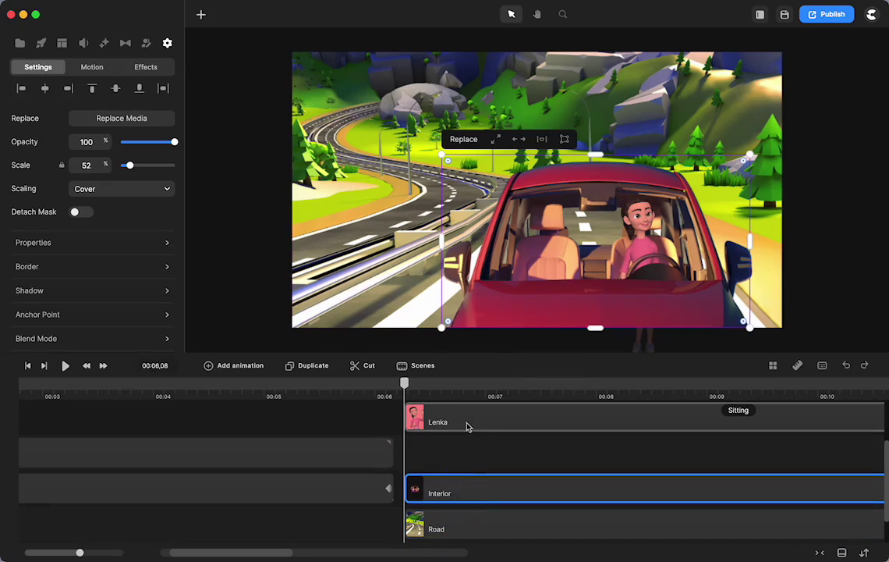
Step: Shrink Lenka slightly to fit behind the steering wheel, and move the playhead to 00:06,19
{"action": "left_click", "coordinate": [467, 425]}
{"action": "scroll", "coordinate": [467, 425], "scroll_direction": "up", "scroll_amount": 1}
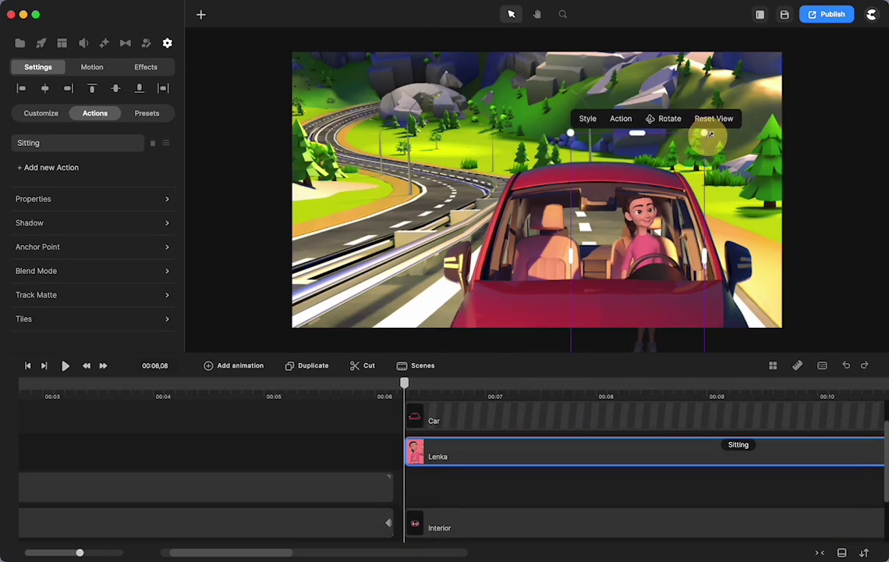
{"action": "left_click_drag", "start_coordinate": [702, 138], "coordinate": [698, 143]}
{"action": "mouse_move", "coordinate": [646, 232]}
{"action": "left_mouse_down"}
{"action": "mouse_move", "coordinate": [643, 242]}
{"action": "mouse_move", "coordinate": [648, 228]}
{"action": "left_mouse_up"}
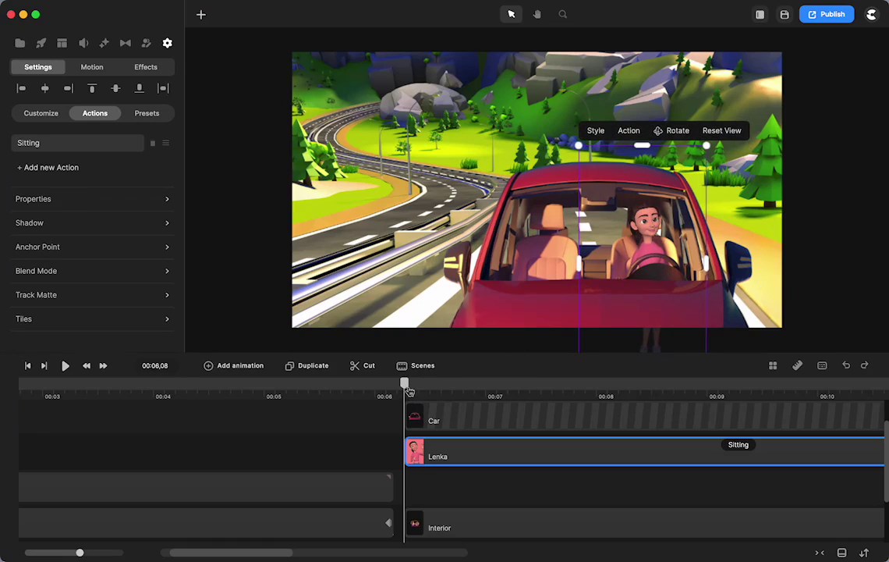
{"action": "left_click_drag", "start_coordinate": [409, 387], "coordinate": [444, 411]}
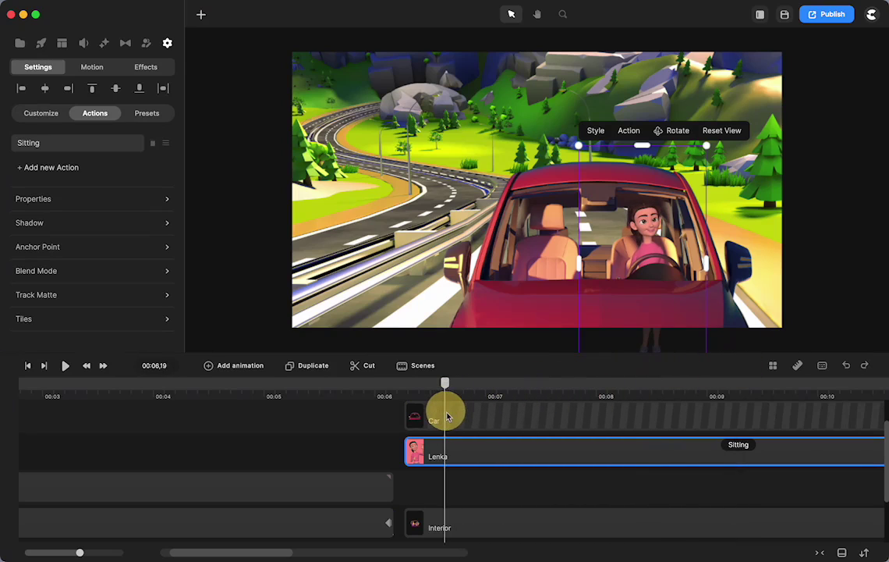
Step: Rotate Lenka to face more toward the front and shift her slightly toward the middle of the car
{"action": "left_click", "coordinate": [669, 131]}
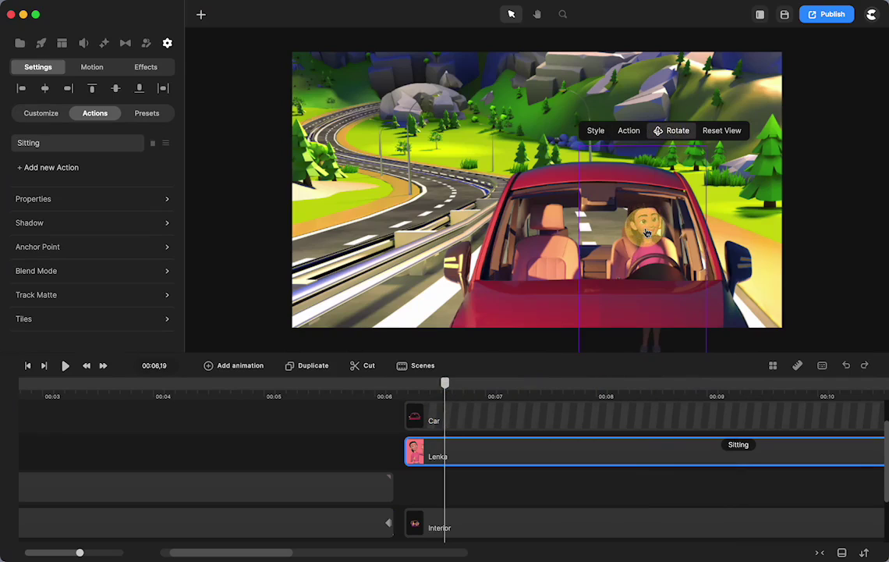
{"action": "left_click_drag", "start_coordinate": [641, 234], "coordinate": [633, 236]}
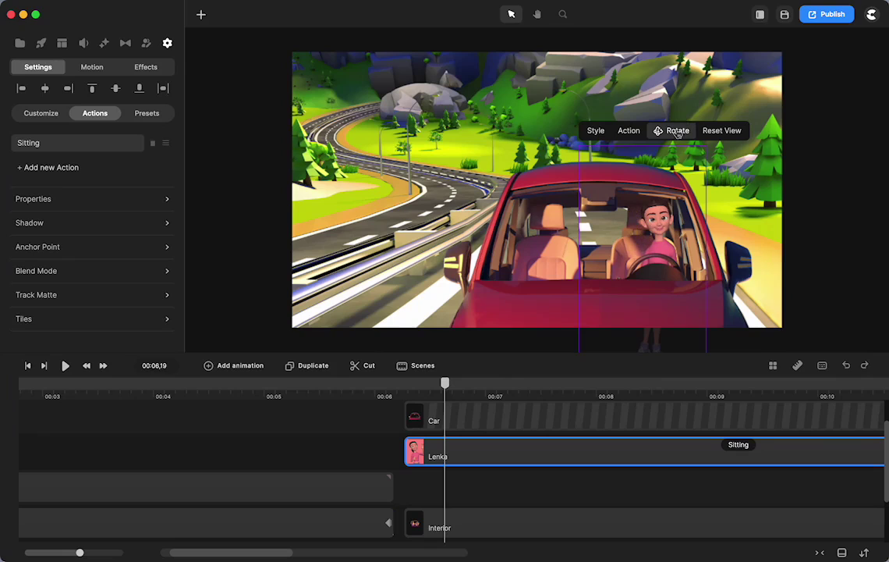
{"action": "left_click_drag", "start_coordinate": [641, 222], "coordinate": [653, 228]}
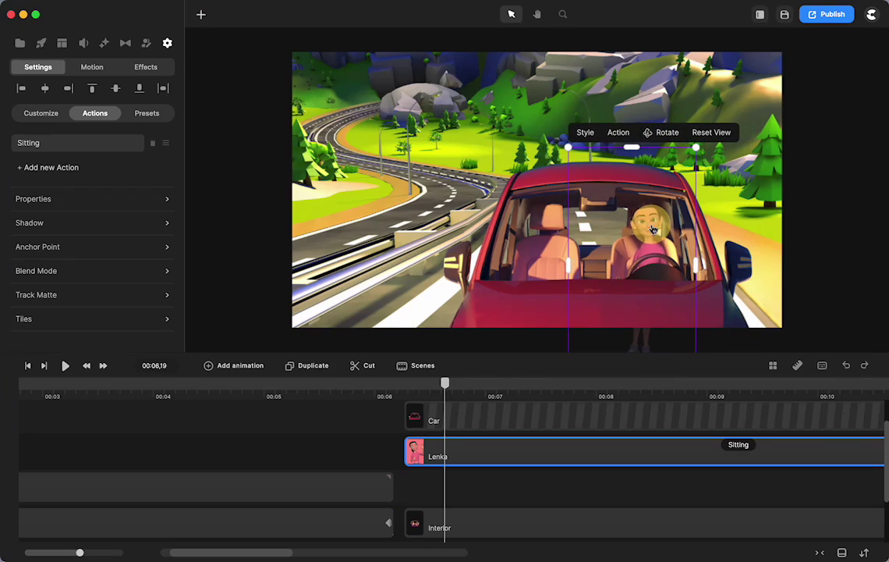
Step: Preview Lenka's pose at 00:07,29, return the playhead to 00:06,24, and duplicate her layer
{"action": "left_click_drag", "start_coordinate": [446, 382], "coordinate": [592, 383]}
{"action": "scroll", "coordinate": [618, 266], "scroll_direction": "up", "scroll_amount": 5}
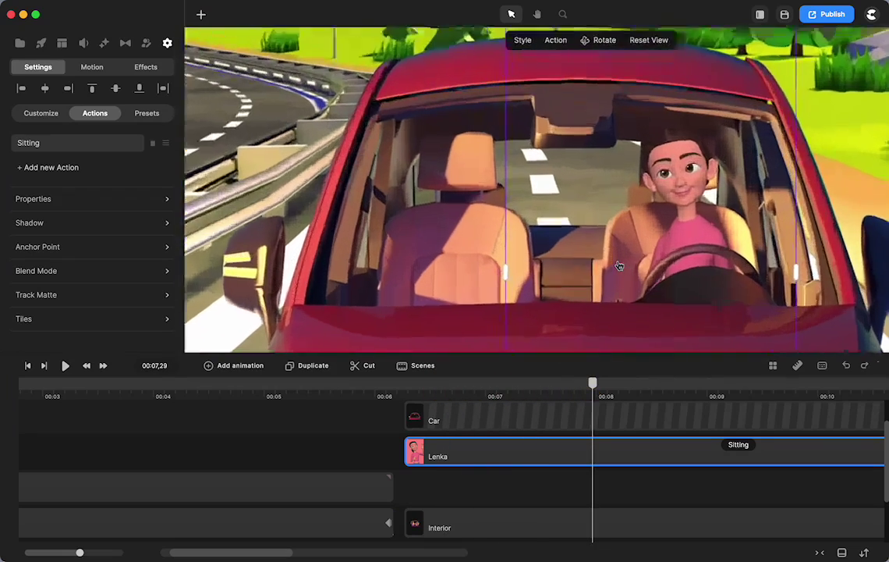
{"action": "scroll", "coordinate": [619, 266], "scroll_direction": "down", "scroll_amount": 4}
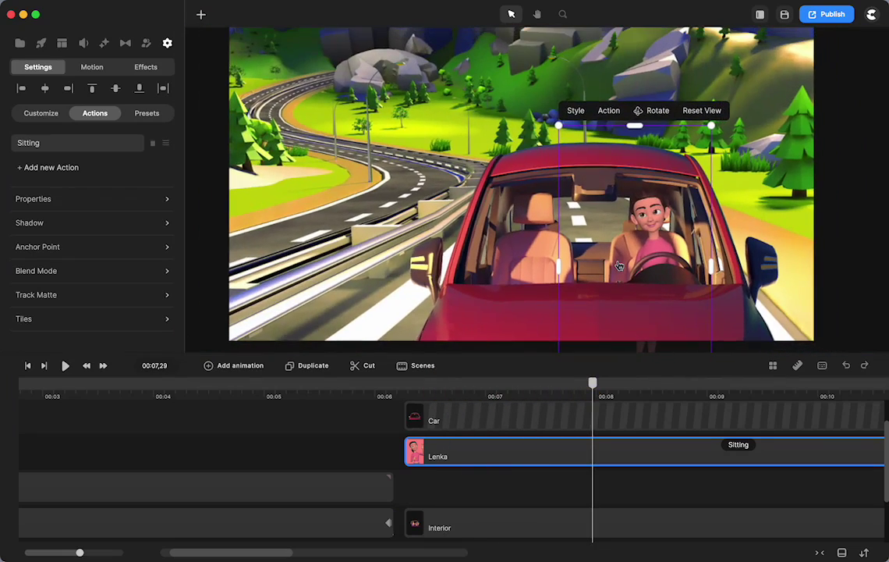
{"action": "left_click_drag", "start_coordinate": [194, 383], "coordinate": [493, 372]}
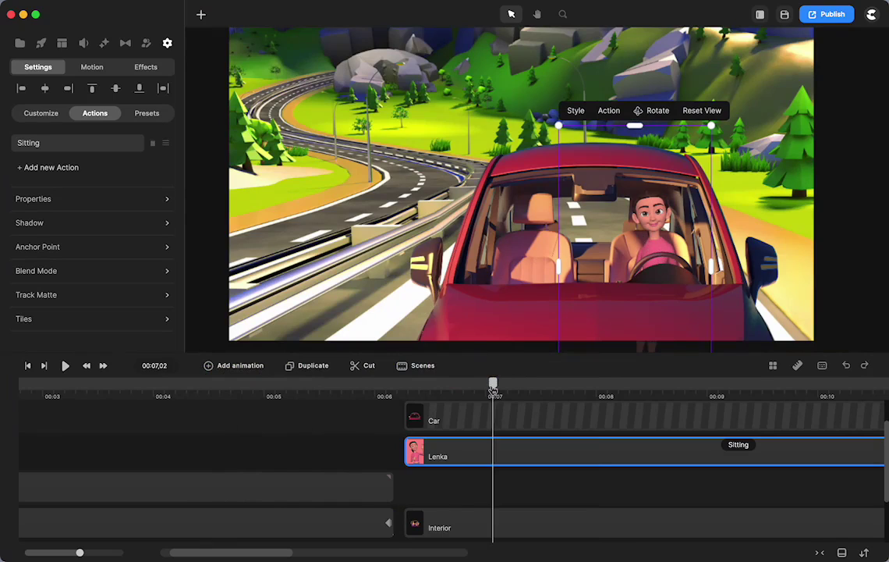
{"action": "left_click_drag", "start_coordinate": [493, 388], "coordinate": [464, 395]}
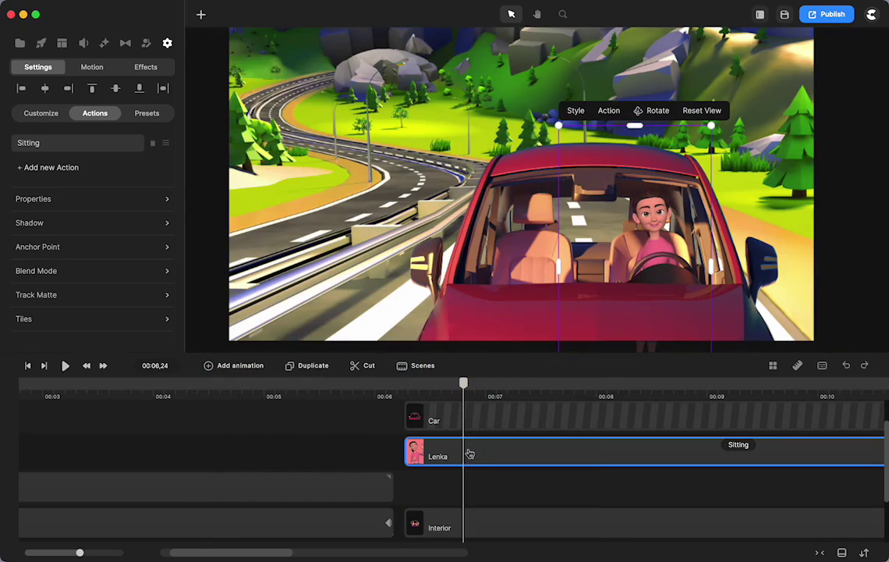
{"action": "key", "text": "super+d"}
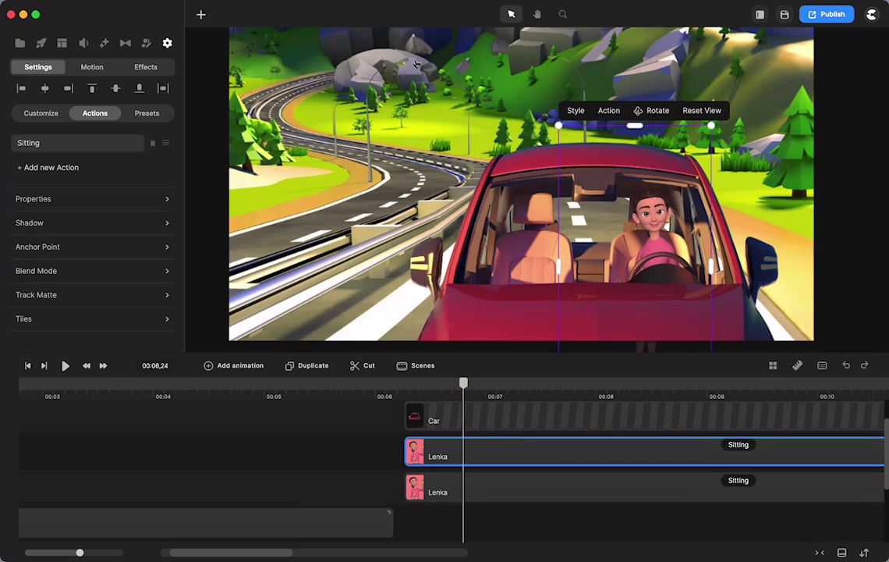
Step: Add a square covering Lenka's head and upper body, and place a duplicate square directly beneath it over her lower body
{"action": "left_click", "coordinate": [200, 16]}
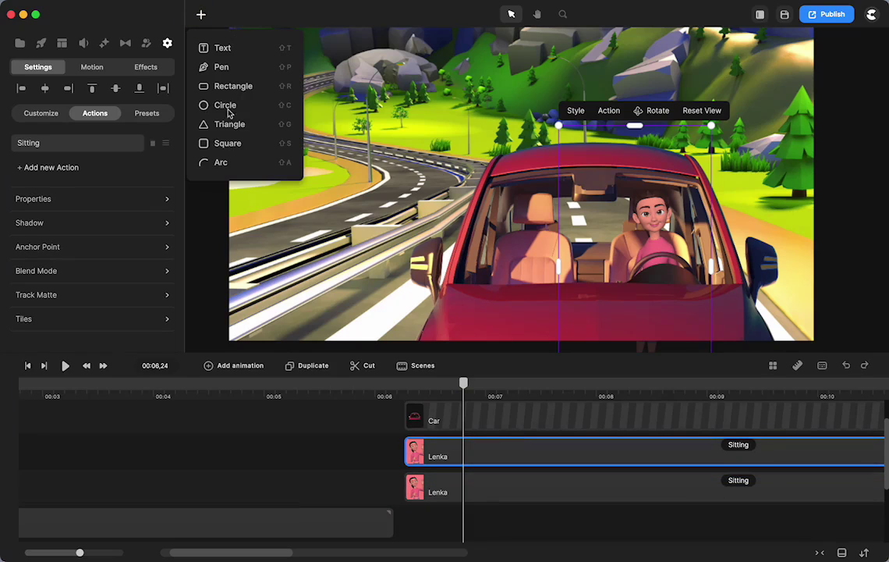
{"action": "left_click", "coordinate": [228, 145]}
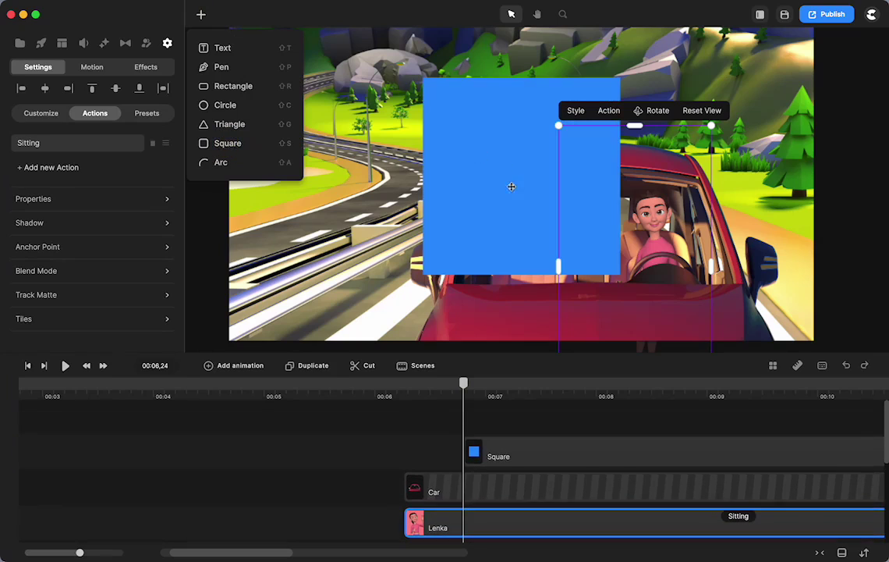
{"action": "left_click_drag", "start_coordinate": [512, 185], "coordinate": [616, 160]}
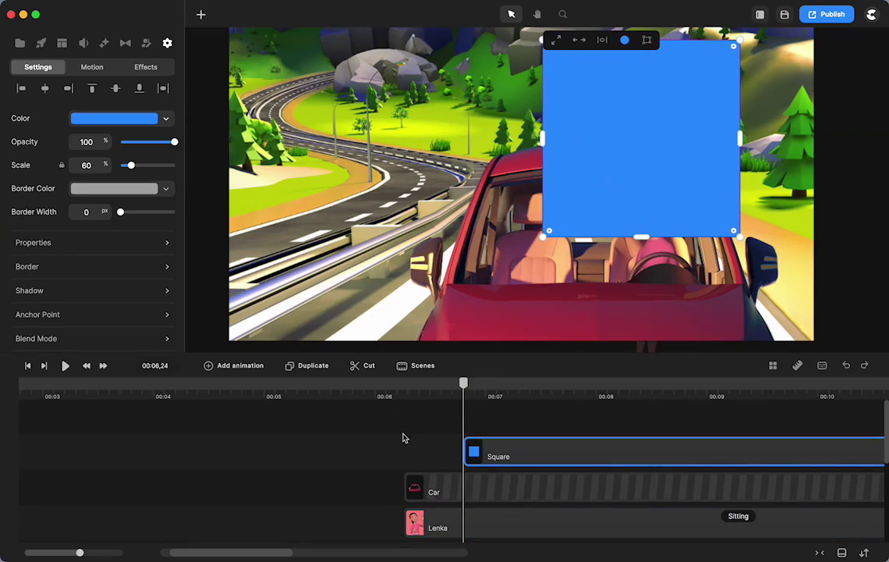
{"action": "key", "text": "super+d"}
{"action": "left_click_drag", "start_coordinate": [653, 93], "coordinate": [653, 286]}
Step: Rename the lower of the two Lenka layers to "Lenka bottom"
{"action": "scroll", "coordinate": [548, 501], "scroll_direction": "down", "scroll_amount": 3}
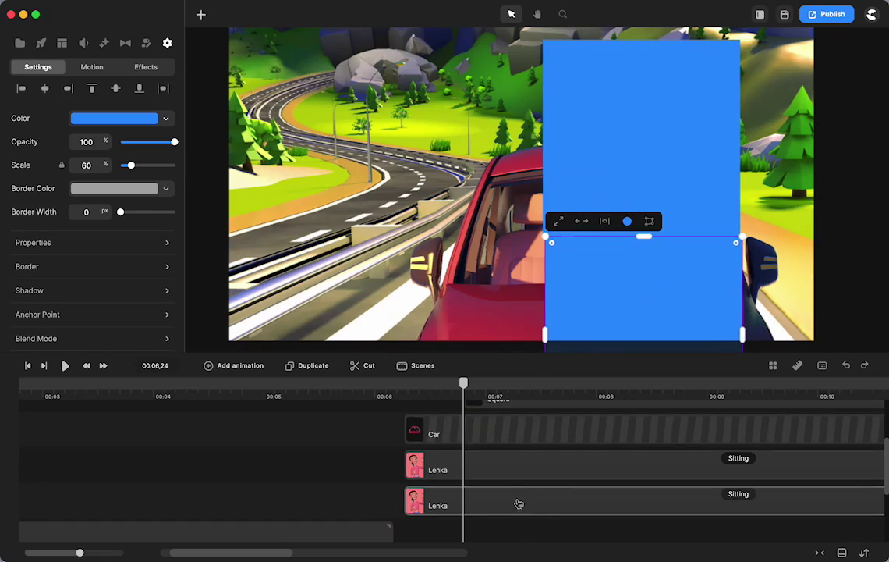
{"action": "left_click", "coordinate": [519, 504]}
{"action": "right_click", "coordinate": [517, 501]}
{"action": "left_click", "coordinate": [533, 368]}
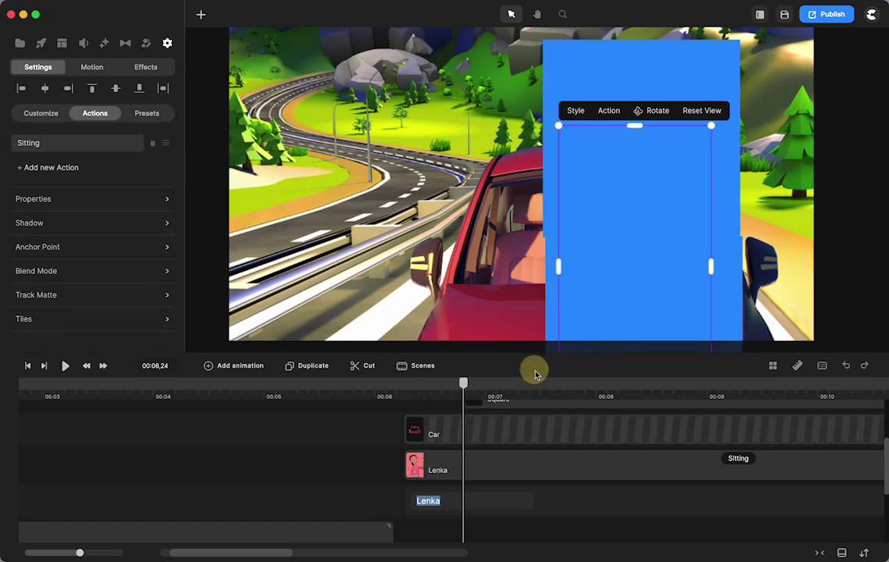
{"action": "left_click", "coordinate": [459, 500]}
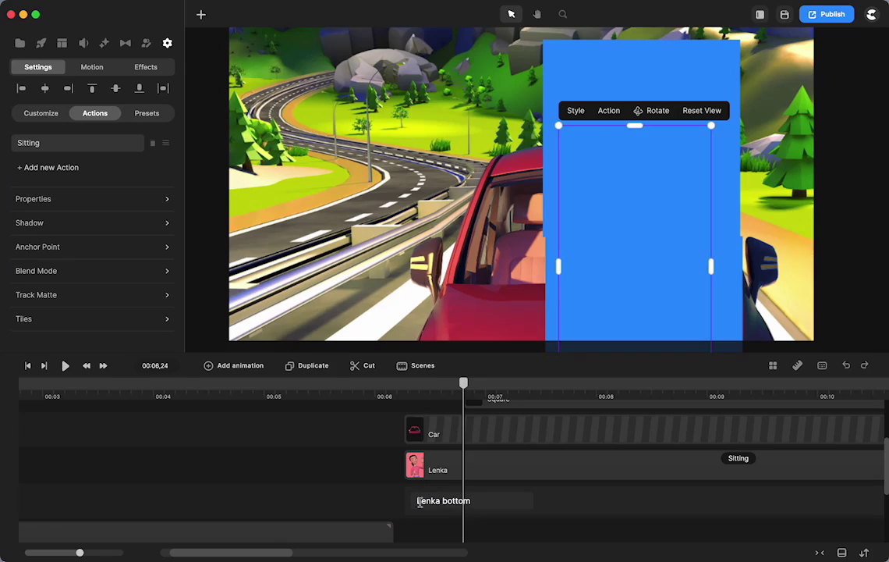
Step: Rename the Lenka layer directly beneath the Car layer to "Lenka top"
{"action": "left_click", "coordinate": [448, 467]}
{"action": "right_click", "coordinate": [451, 467]}
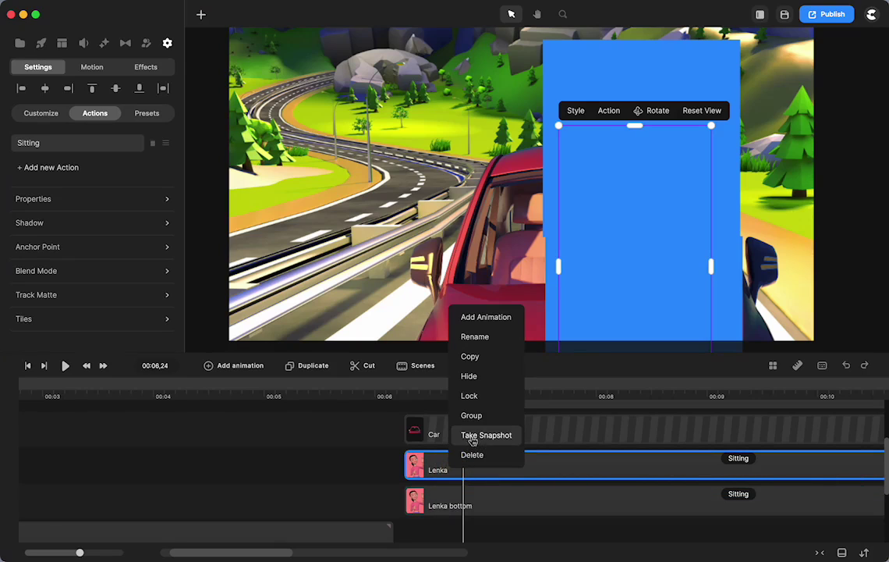
{"action": "left_click", "coordinate": [473, 337]}
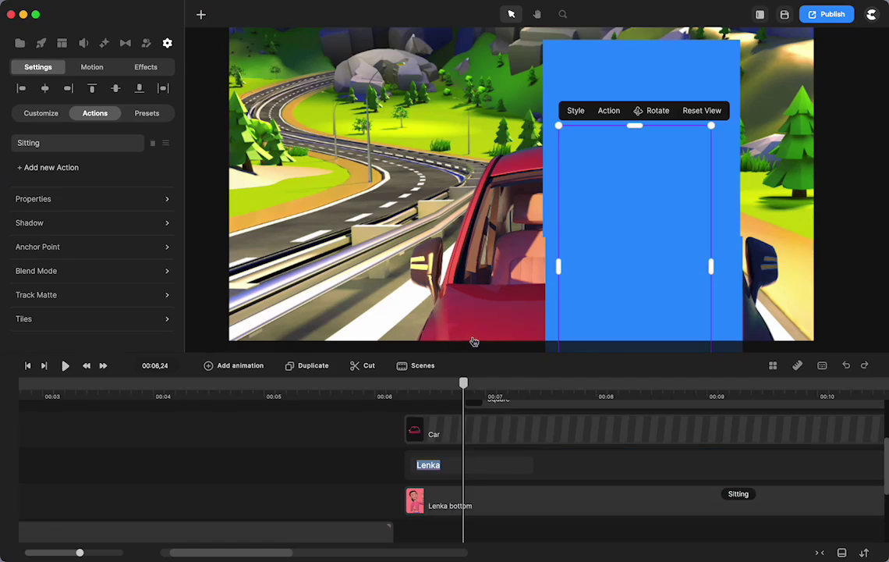
{"action": "left_click", "coordinate": [444, 465]}
{"action": "left_click", "coordinate": [340, 488]}
Step: Mask the Lenka top layer with the square covering her head
{"action": "scroll", "coordinate": [587, 441], "scroll_direction": "up", "scroll_amount": 3}
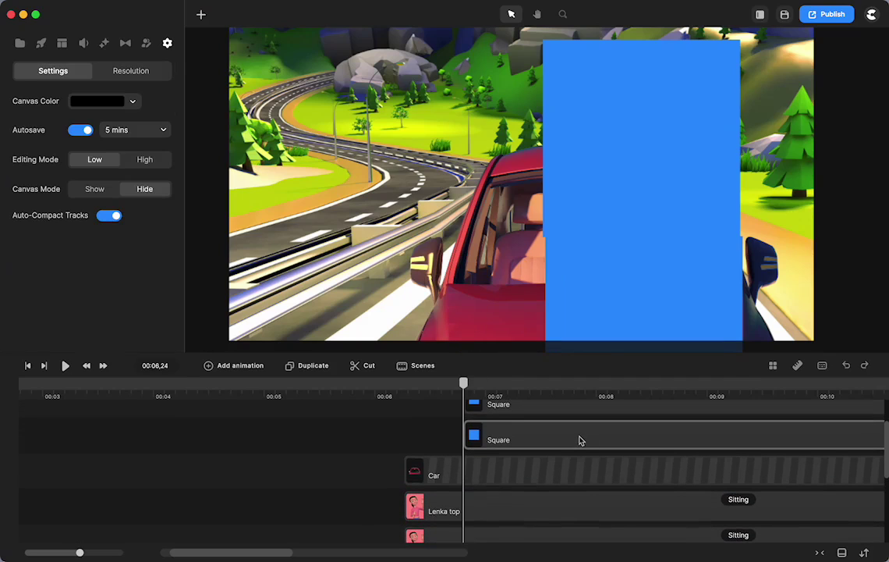
{"action": "left_click", "coordinate": [579, 439]}
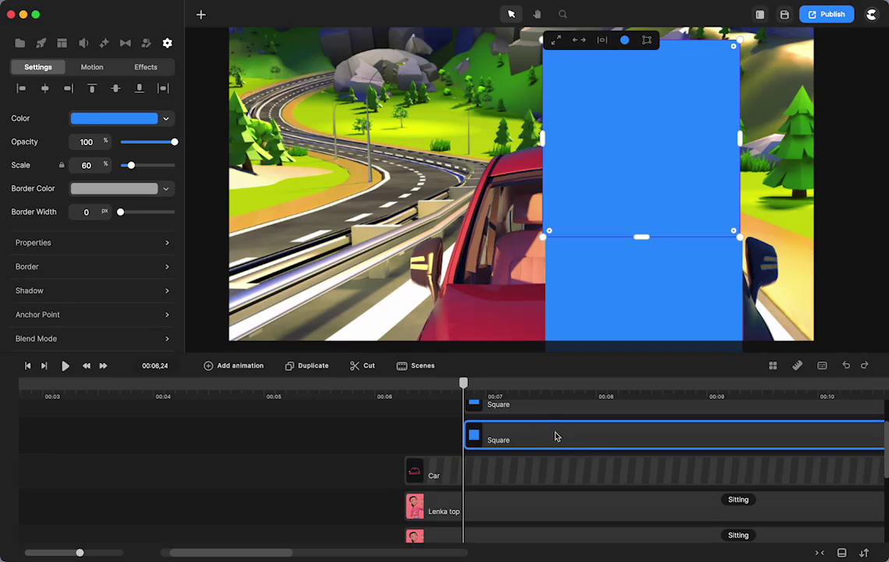
{"action": "left_click", "coordinate": [502, 511], "text": "shift"}
{"action": "right_click", "coordinate": [501, 511]}
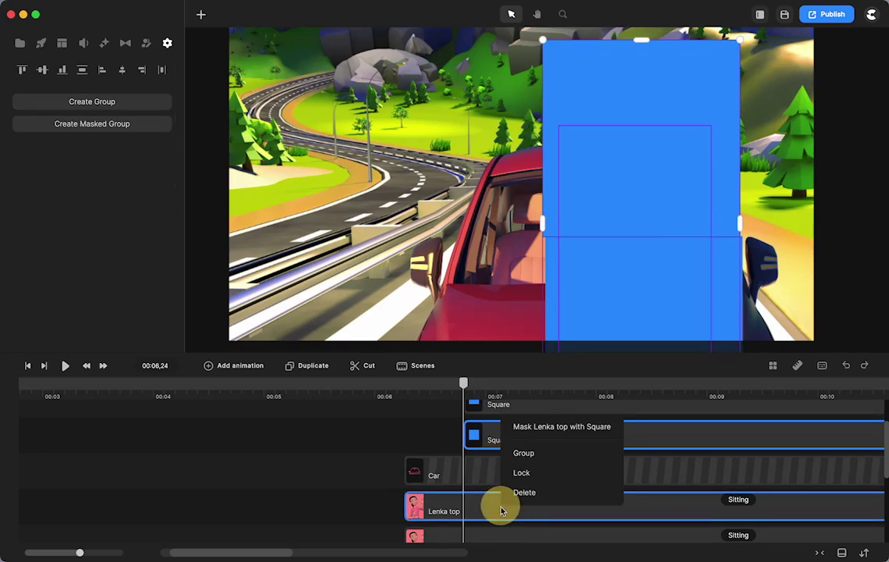
{"action": "left_click", "coordinate": [530, 428]}
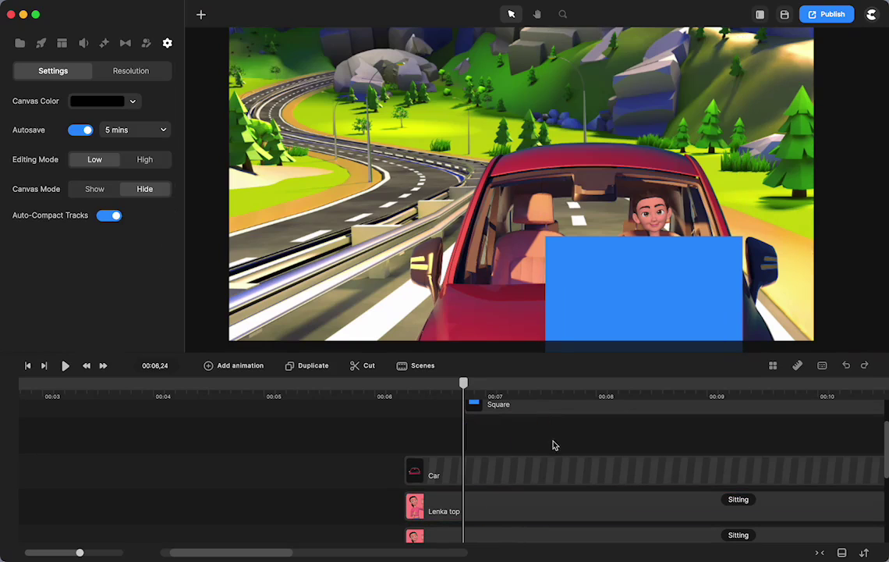
Step: Mask the Lenka bottom layer with the remaining square over her lower body
{"action": "left_click", "coordinate": [524, 410]}
{"action": "scroll", "coordinate": [518, 468], "scroll_direction": "down", "scroll_amount": 2}
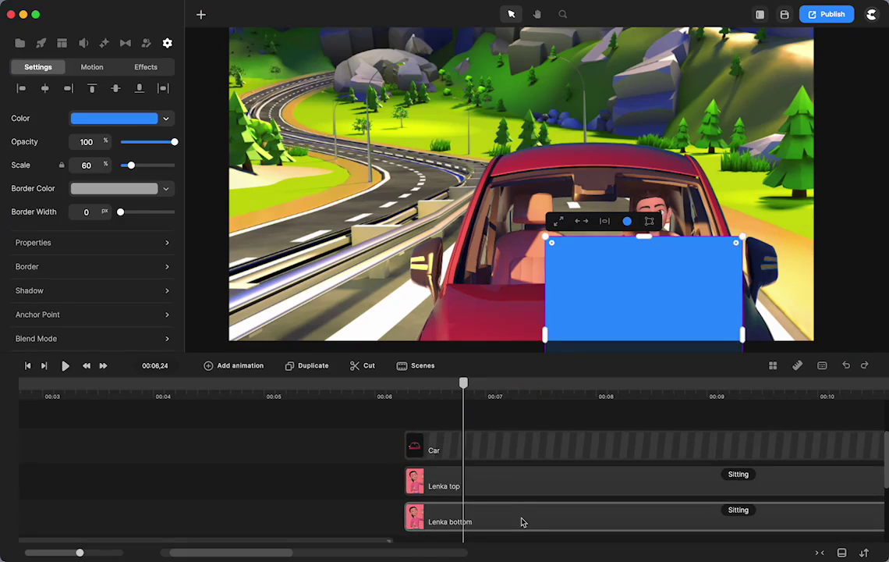
{"action": "left_click", "coordinate": [522, 521], "text": "shift"}
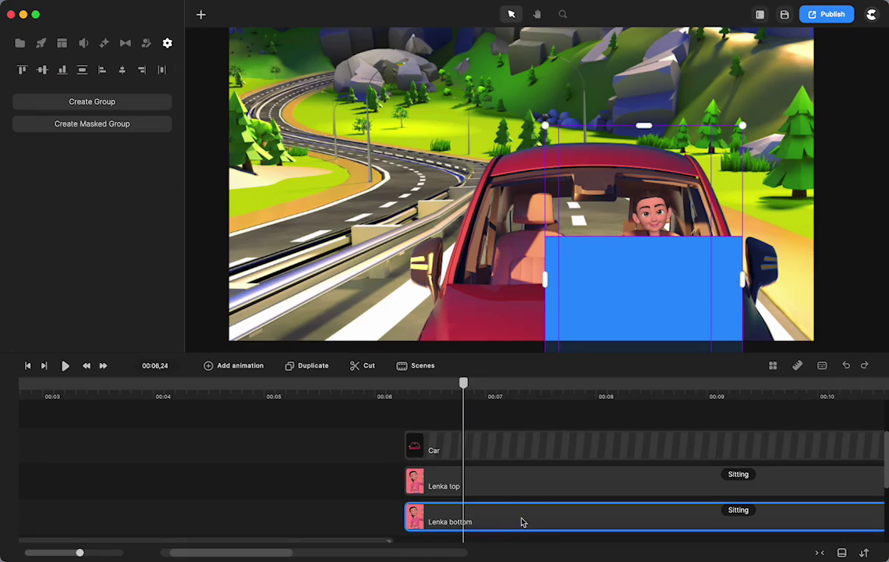
{"action": "right_click", "coordinate": [522, 520]}
{"action": "left_click", "coordinate": [547, 439]}
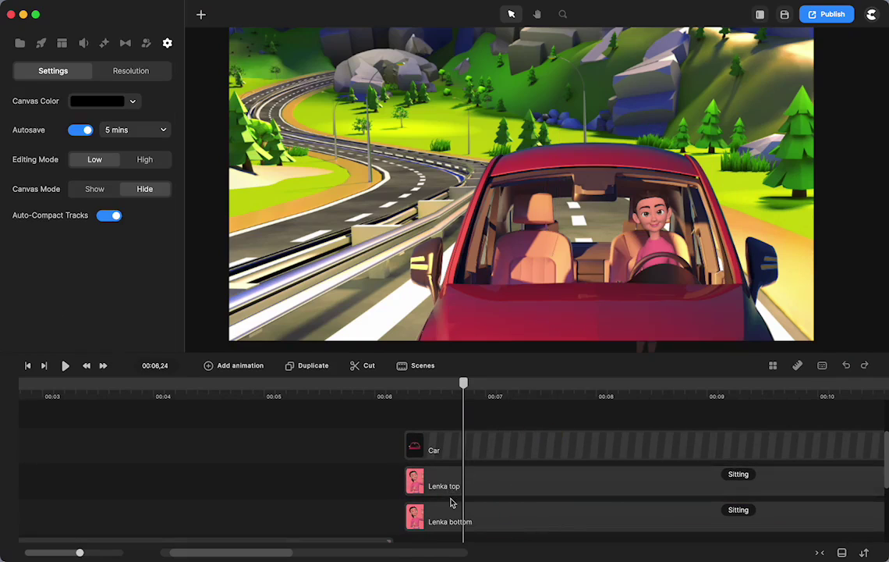
Step: Check the mask areas of both Lenka layers, then unmask Lenka bottom and shift its released square slightly later in time
{"action": "scroll", "coordinate": [449, 485], "scroll_direction": "down", "scroll_amount": 1}
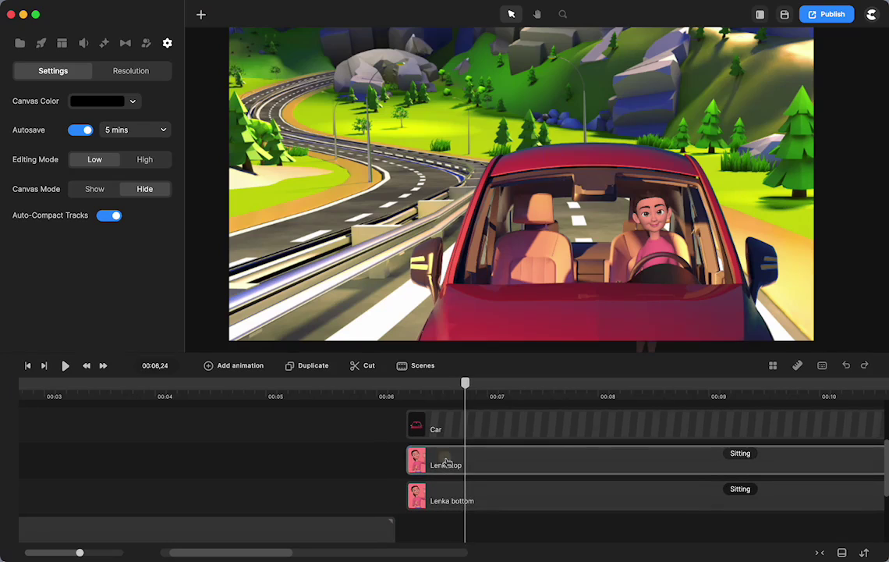
{"action": "left_click", "coordinate": [446, 463]}
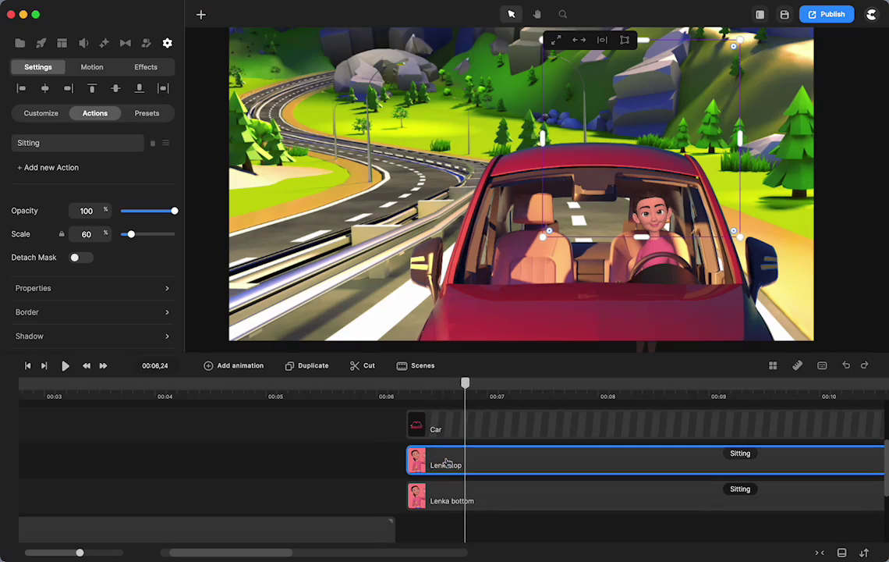
{"action": "left_click", "coordinate": [442, 504]}
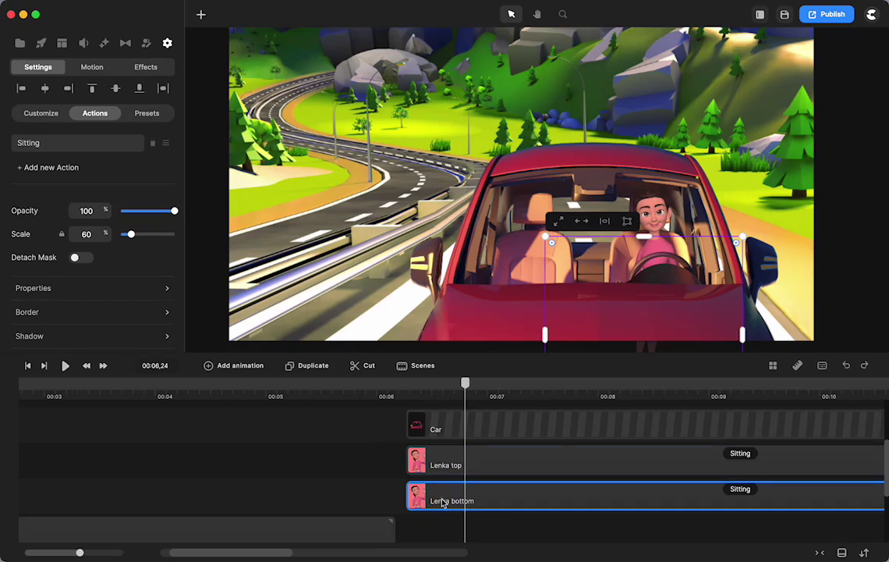
{"action": "right_click", "coordinate": [442, 503]}
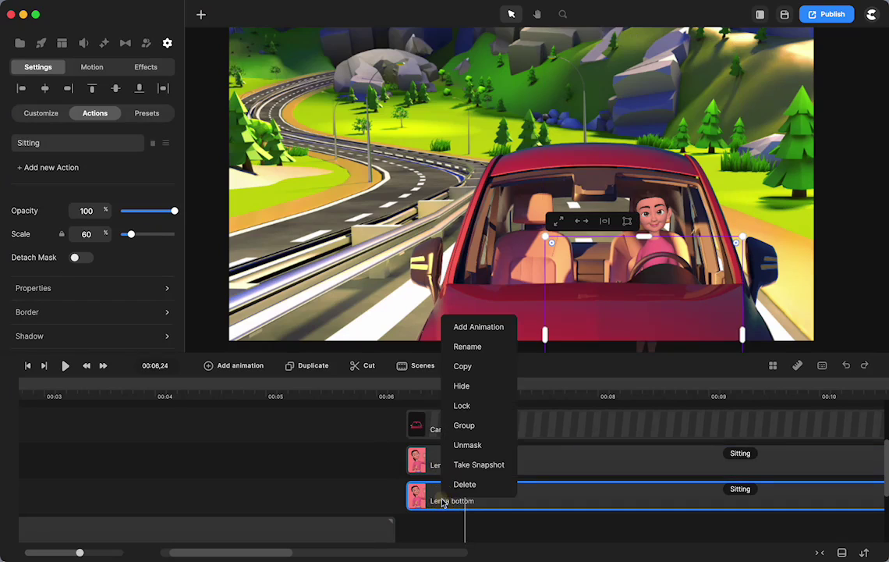
{"action": "left_click", "coordinate": [383, 481]}
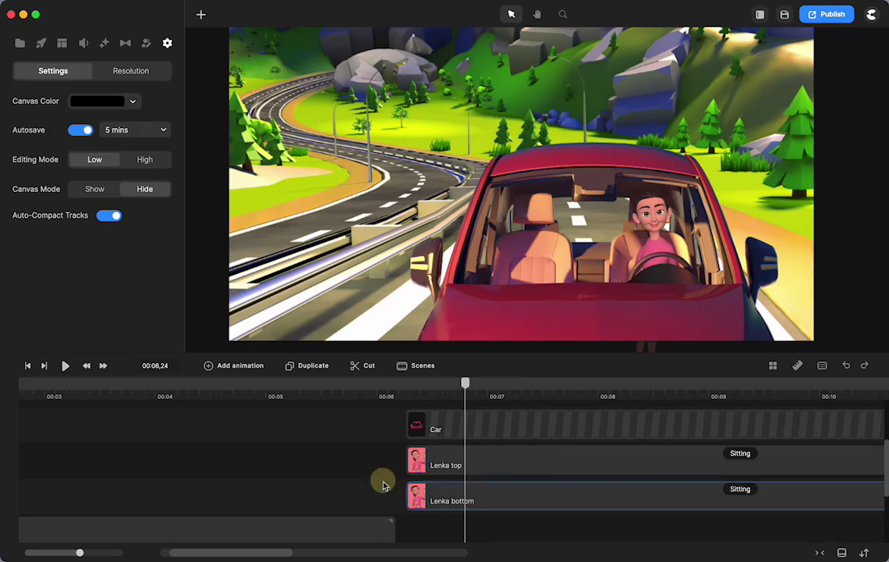
{"action": "left_click", "coordinate": [435, 498]}
{"action": "right_click", "coordinate": [435, 498]}
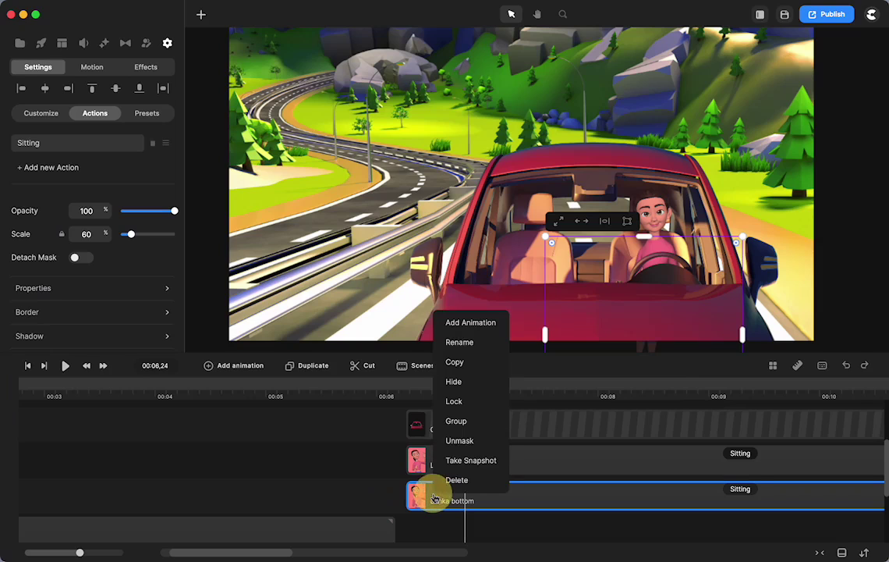
{"action": "left_click", "coordinate": [460, 440]}
{"action": "left_click_drag", "start_coordinate": [482, 496], "coordinate": [548, 497]}
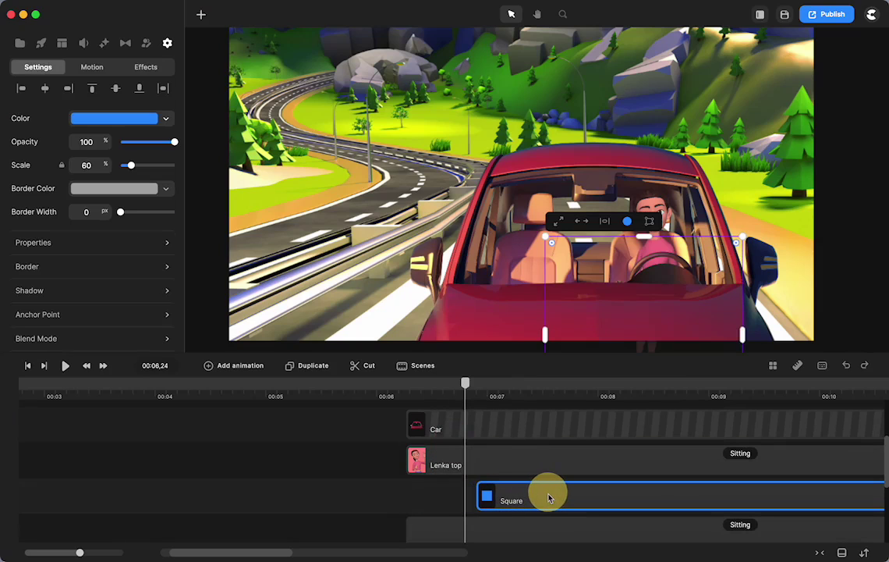
Step: Rotate the Lenka bottom character slightly and move her body to line up beneath the head in the driver's seat
{"action": "left_click", "coordinate": [517, 530]}
{"action": "scroll", "coordinate": [515, 529], "scroll_direction": "down", "scroll_amount": 2}
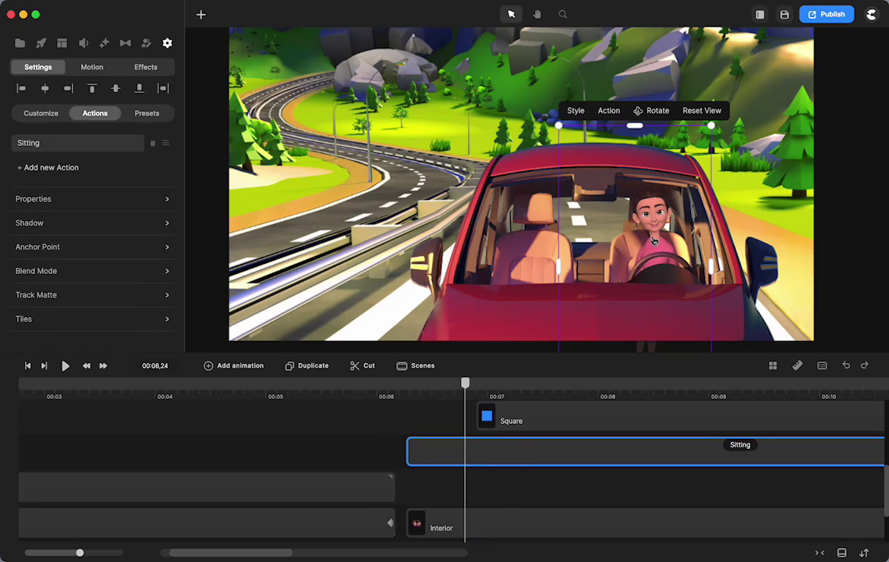
{"action": "left_click", "coordinate": [659, 114]}
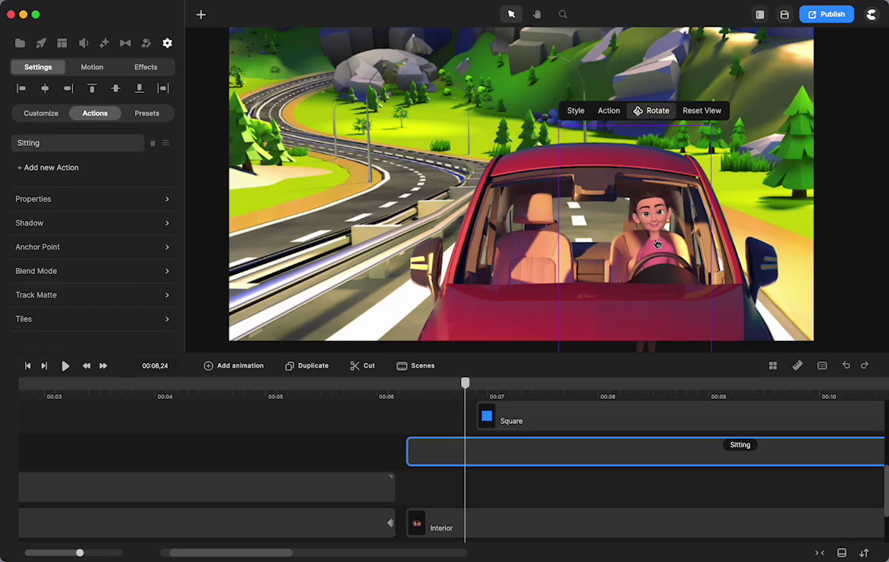
{"action": "left_click_drag", "start_coordinate": [658, 244], "coordinate": [640, 256]}
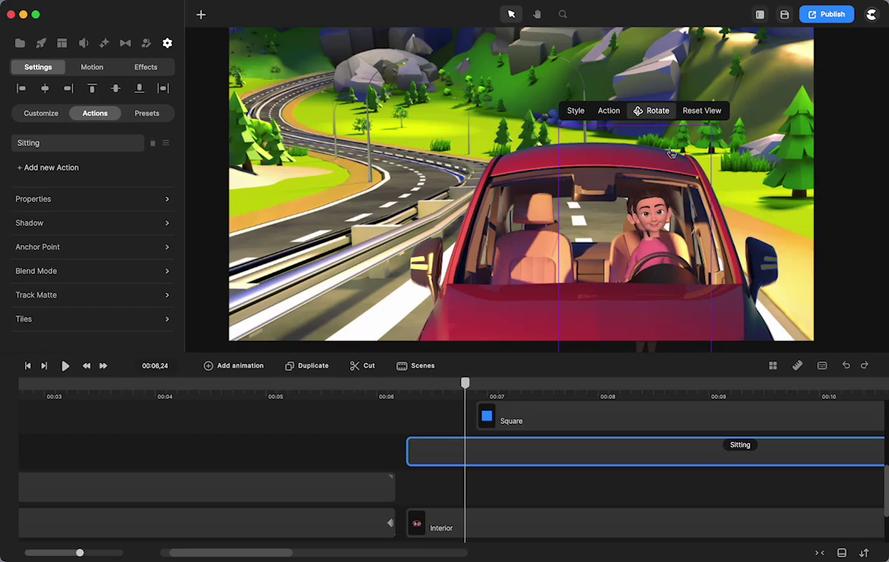
{"action": "left_click", "coordinate": [657, 110]}
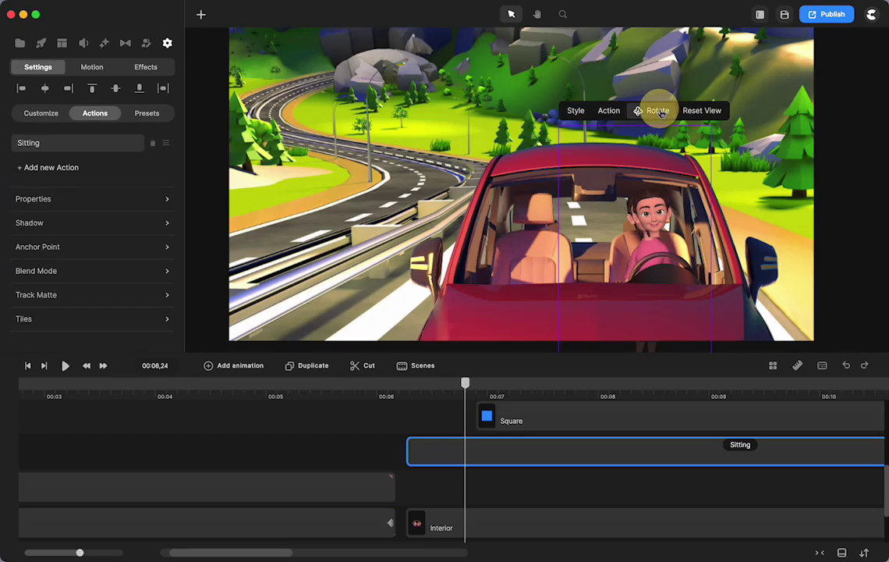
{"action": "left_click", "coordinate": [656, 111]}
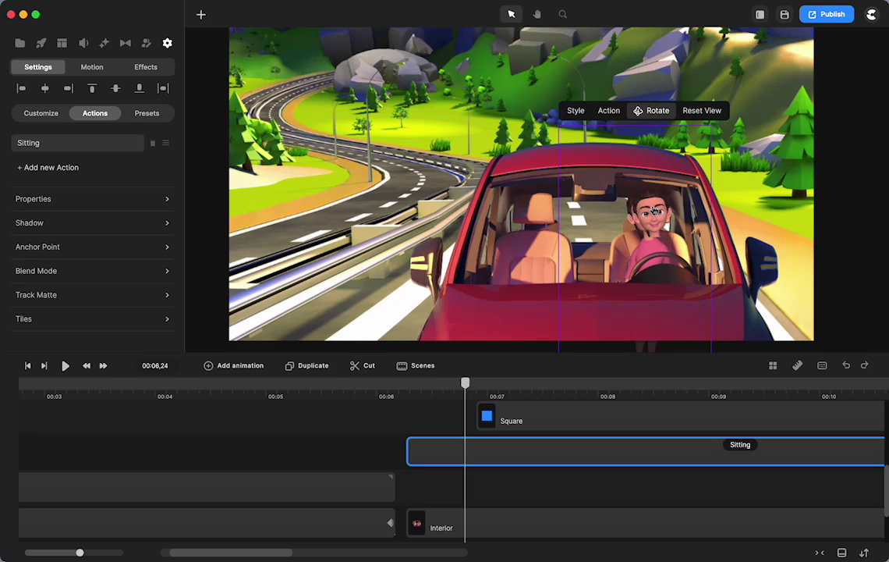
{"action": "left_click_drag", "start_coordinate": [656, 208], "coordinate": [661, 211]}
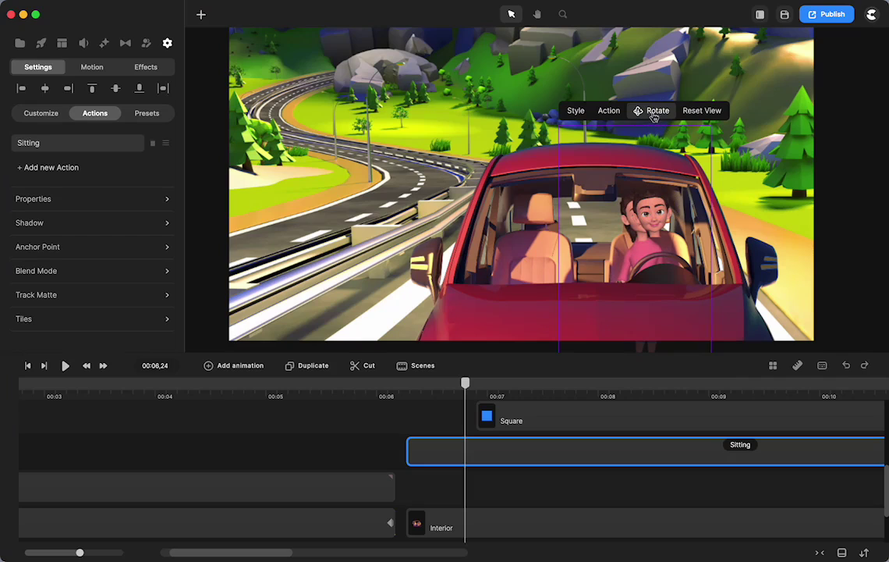
{"action": "left_click", "coordinate": [655, 111]}
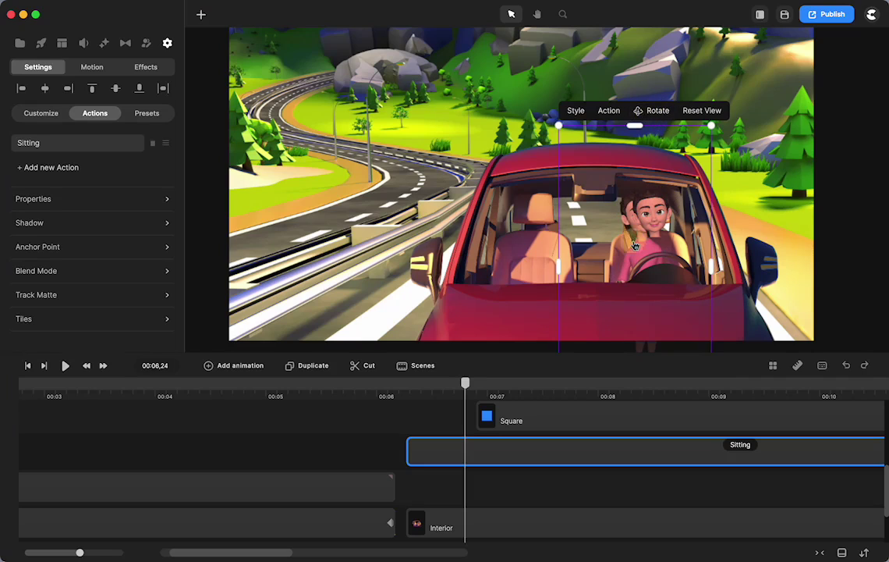
{"action": "left_click_drag", "start_coordinate": [644, 237], "coordinate": [651, 241]}
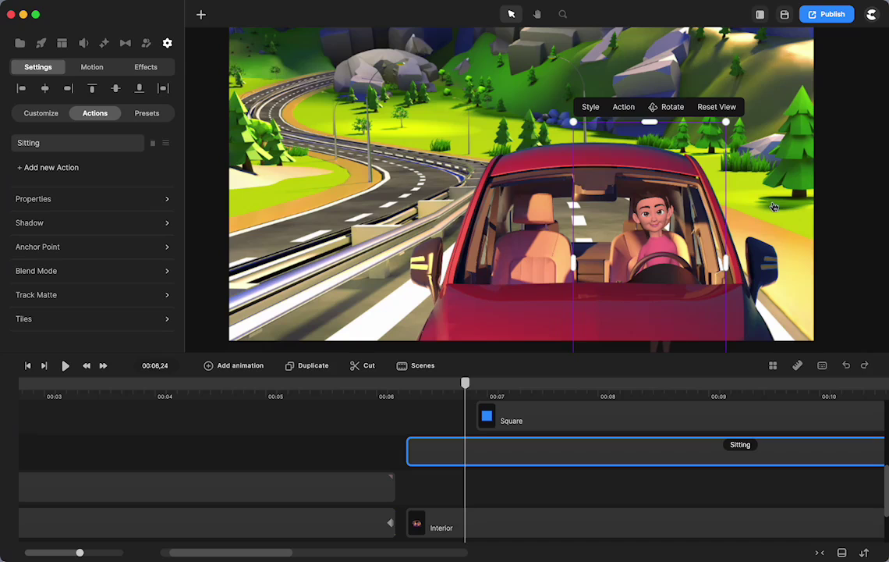
Step: Mask the Lenka bottom layer again with the released square
{"action": "left_click", "coordinate": [581, 417], "text": "shift"}
{"action": "right_click", "coordinate": [582, 417]}
{"action": "left_click", "coordinate": [614, 337]}
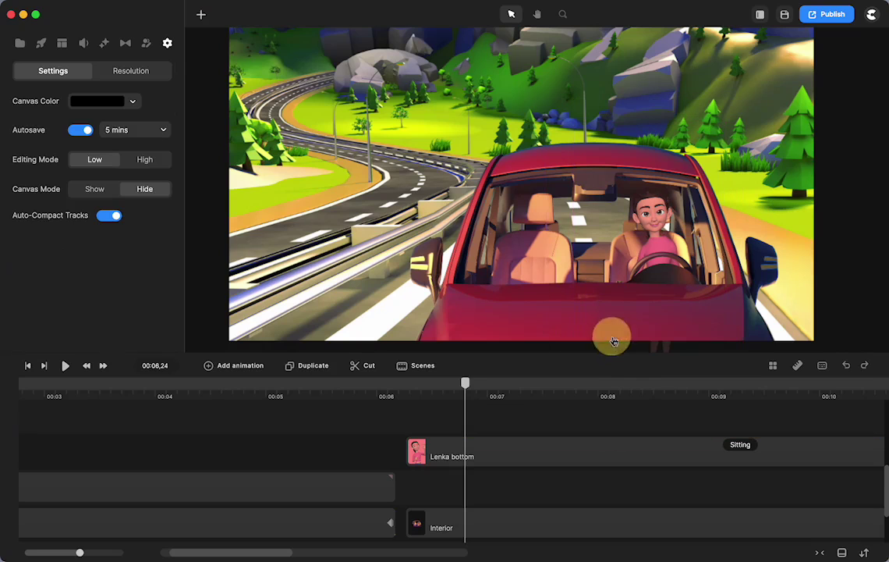
Step: Nudge the Lenka top layer slightly sideways so the head lines up with the neck, and check the join at other frames
{"action": "scroll", "coordinate": [672, 212], "scroll_direction": "up", "scroll_amount": 5}
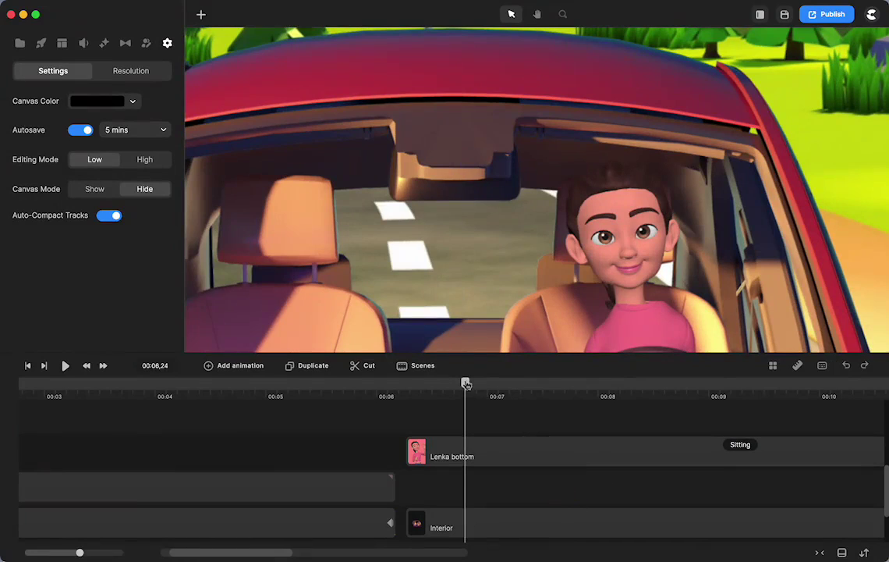
{"action": "left_click_drag", "start_coordinate": [466, 384], "coordinate": [532, 416]}
{"action": "left_click", "coordinate": [624, 252]}
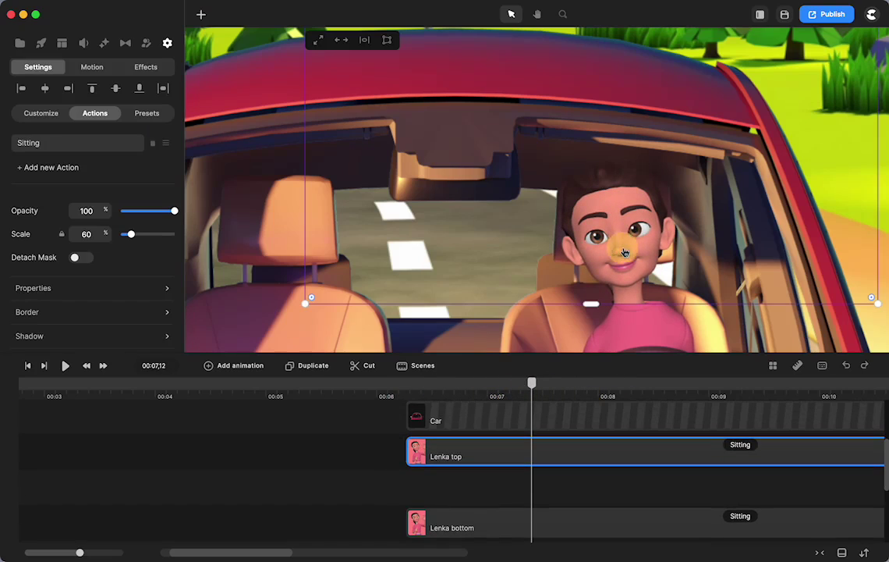
{"action": "left_click_drag", "start_coordinate": [624, 252], "coordinate": [632, 251]}
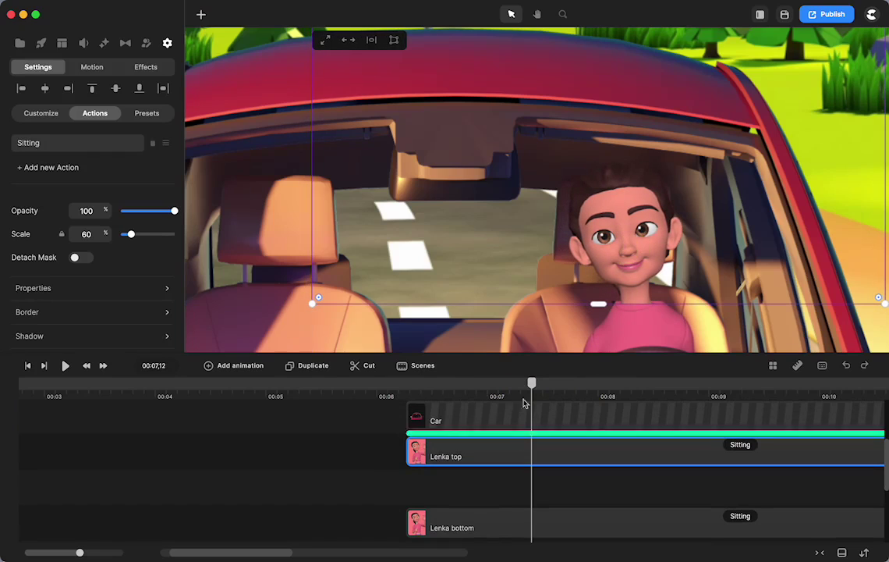
{"action": "left_click_drag", "start_coordinate": [523, 403], "coordinate": [505, 423]}
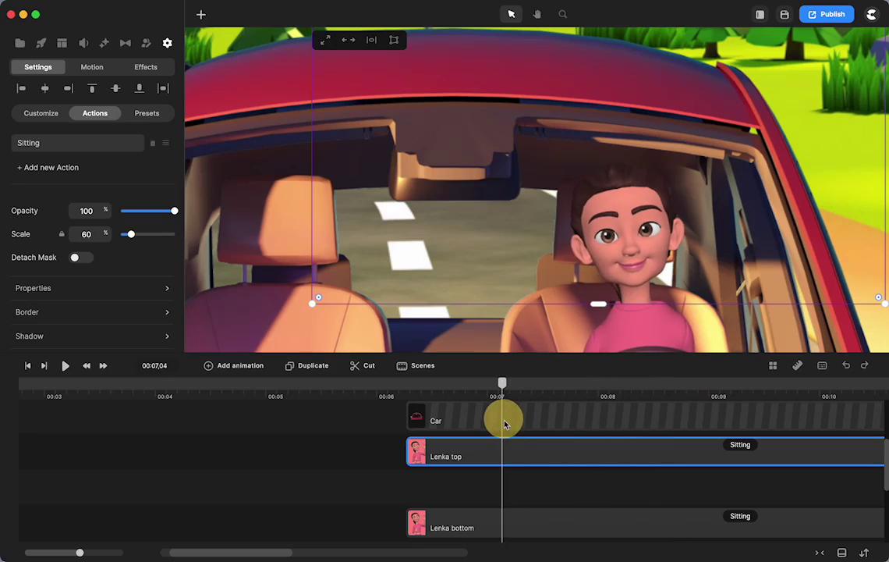
Step: Fit the whole canvas in view and play the car scene from its start to check Lenka's movement
{"action": "key", "text": "shift+1"}
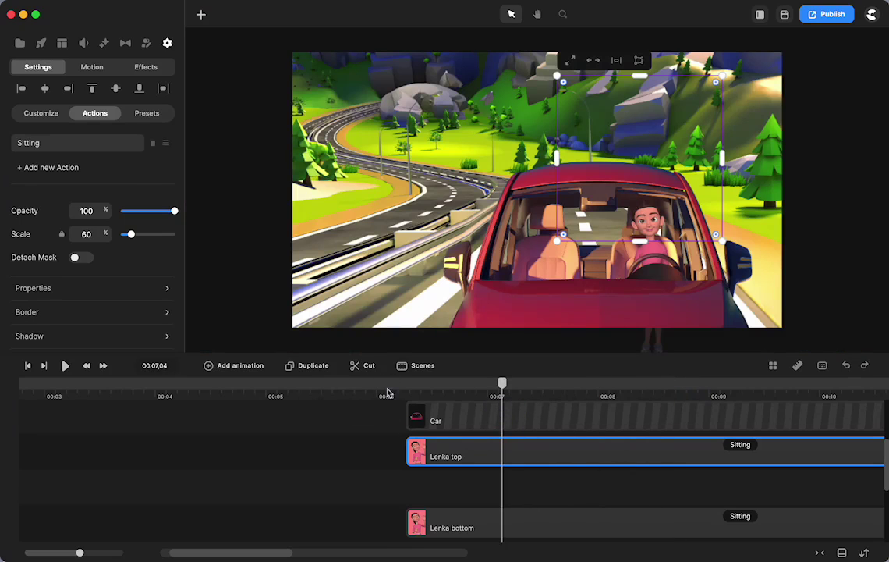
{"action": "left_click", "coordinate": [388, 393]}
{"action": "left_click", "coordinate": [66, 366]}
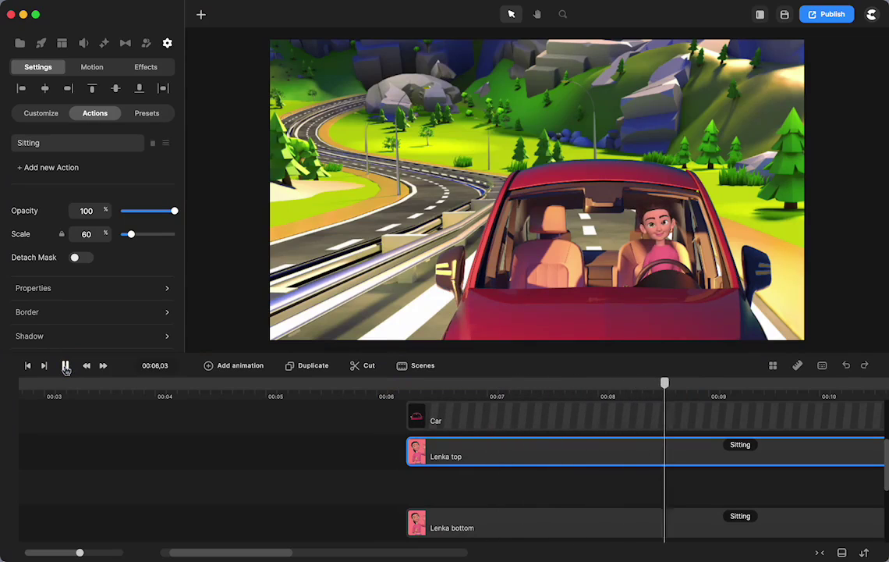
{"action": "left_click", "coordinate": [66, 366]}
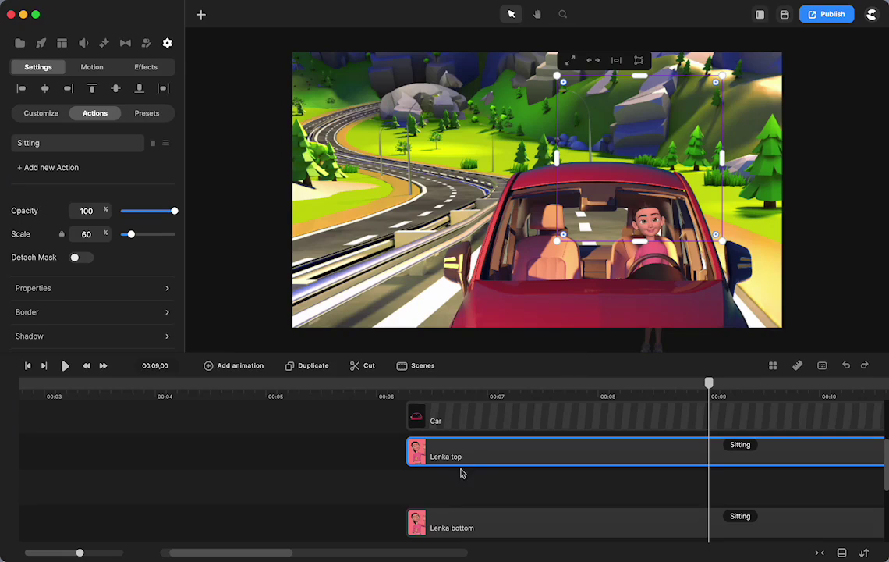
Step: Move the Lenka bottom layer up to the track directly beneath Lenka top and return to the start of the scene
{"action": "left_click_drag", "start_coordinate": [463, 526], "coordinate": [463, 454]}
{"action": "left_click", "coordinate": [420, 385]}
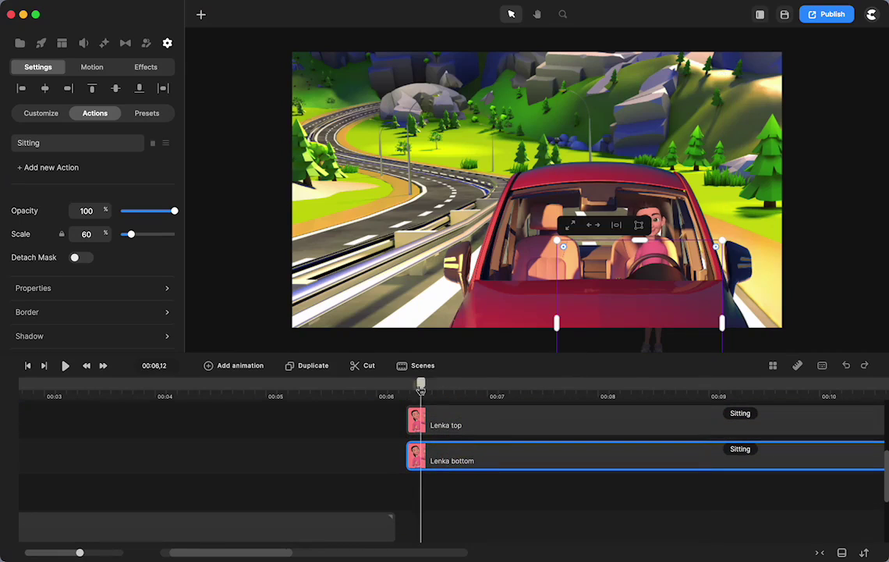
Step: Search the character library for "teacher"
{"action": "left_click", "coordinate": [105, 42]}
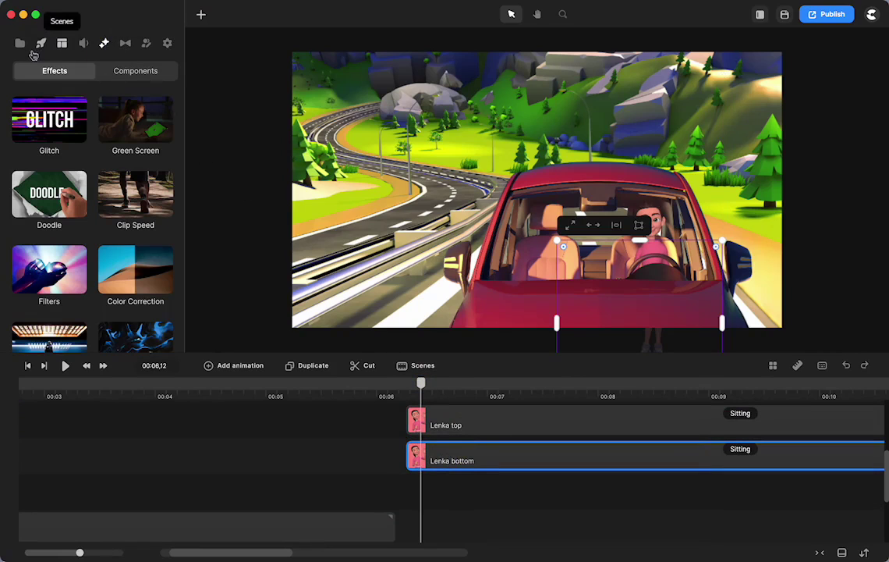
{"action": "left_click", "coordinate": [41, 43]}
{"action": "left_click", "coordinate": [132, 196]}
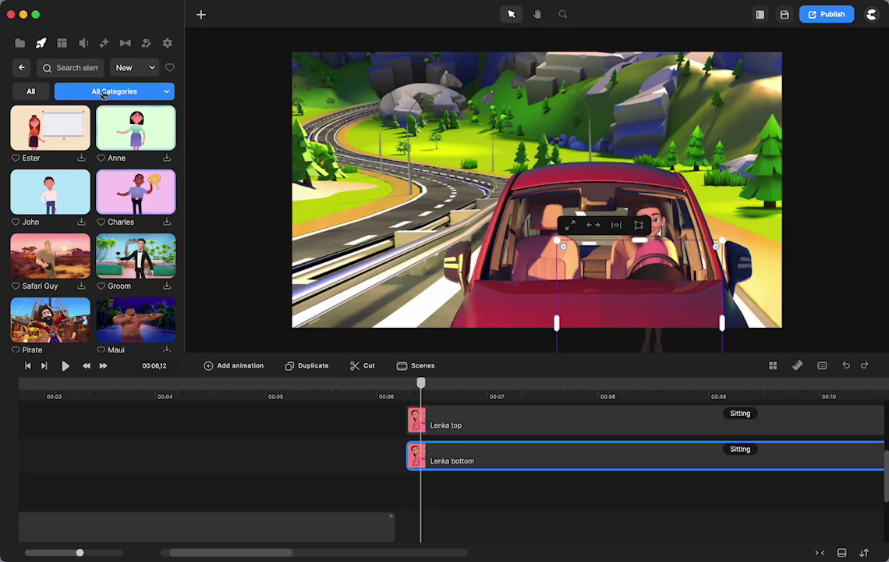
{"action": "type", "text": "tte"}
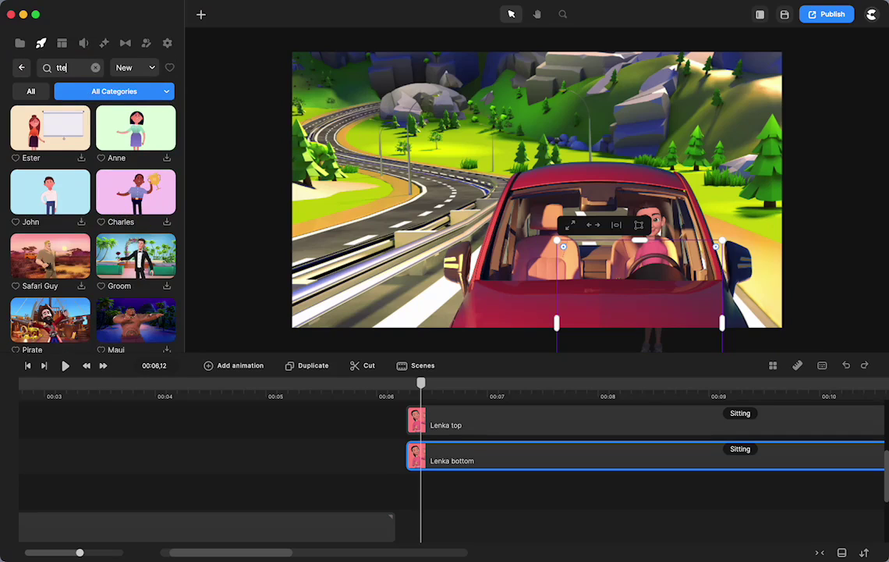
{"action": "left_click", "coordinate": [62, 68]}
{"action": "key", "text": "BackSpace"}
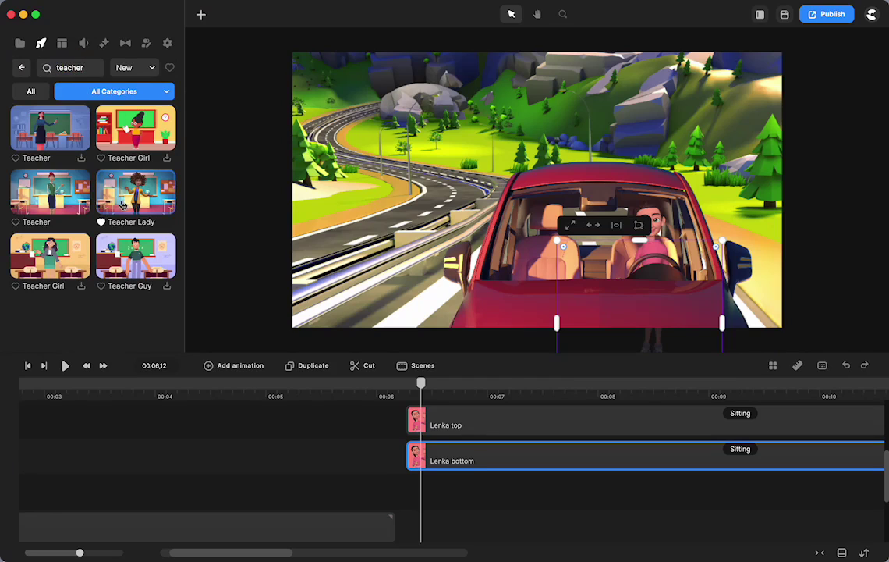
Step: Add the Teacher Lady character on the track below Lenka bottom at the scene's start and place her in the passenger seat
{"action": "left_click_drag", "start_coordinate": [113, 176], "coordinate": [437, 493]}
{"action": "left_click", "coordinate": [542, 132]}
{"action": "left_click_drag", "start_coordinate": [542, 132], "coordinate": [549, 213]}
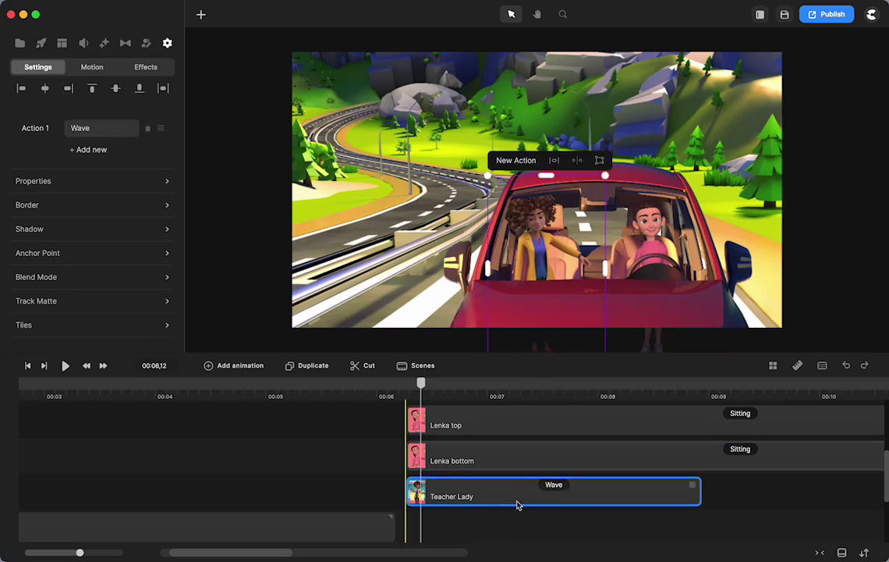
Step: Change Teacher Lady's first action to Talking and add Idle as her second action
{"action": "left_click", "coordinate": [81, 131]}
{"action": "scroll", "coordinate": [258, 170], "scroll_direction": "down", "scroll_amount": 1}
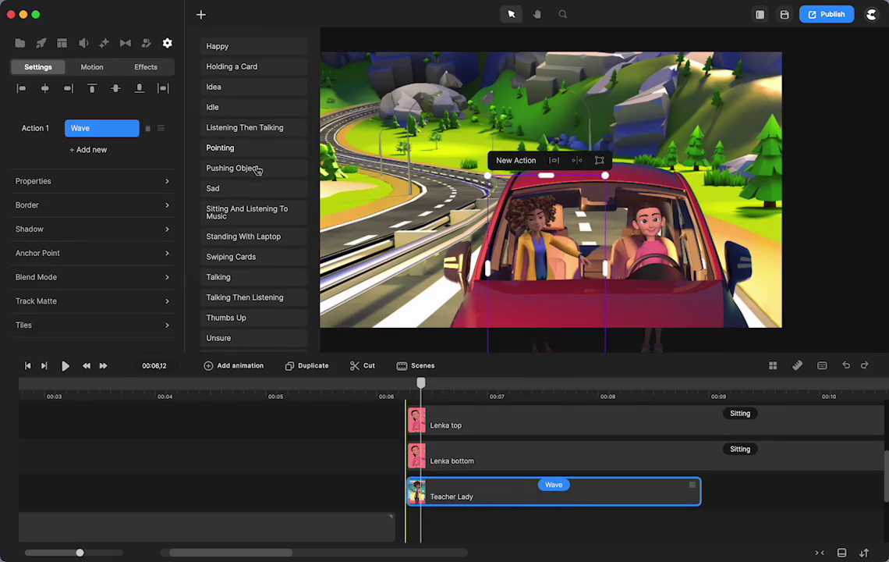
{"action": "left_click", "coordinate": [218, 277]}
{"action": "left_click", "coordinate": [91, 150]}
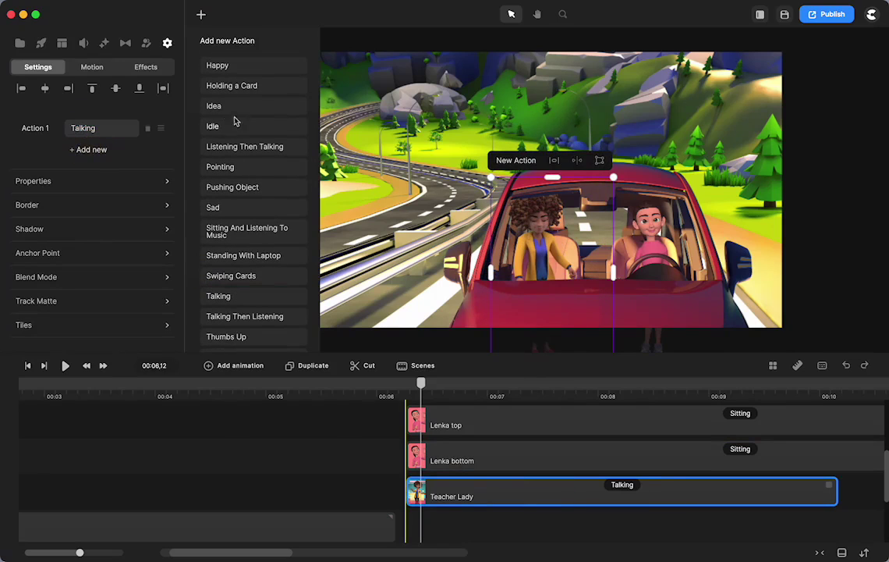
{"action": "left_click", "coordinate": [213, 127]}
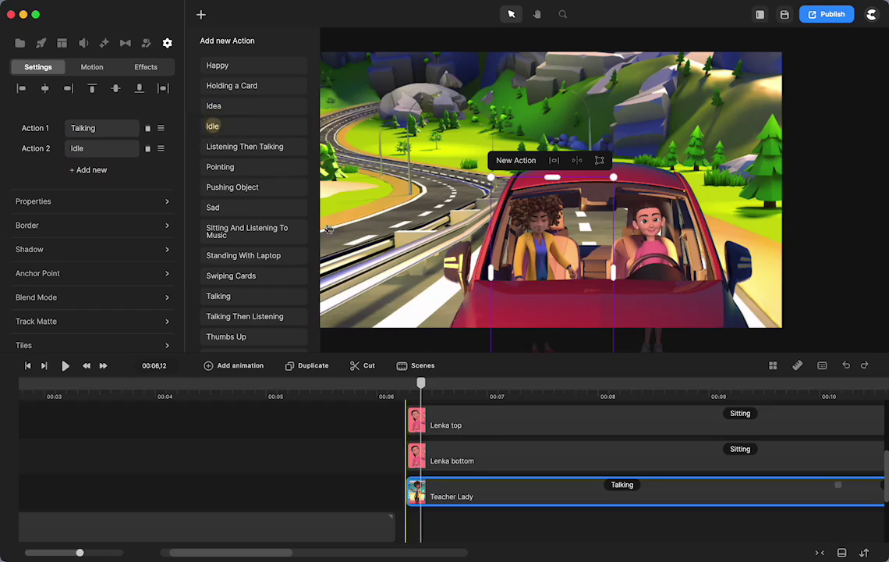
Step: Disable the starting animation of Teacher Lady's Talking action
{"action": "left_click", "coordinate": [622, 484]}
{"action": "right_click", "coordinate": [616, 484]}
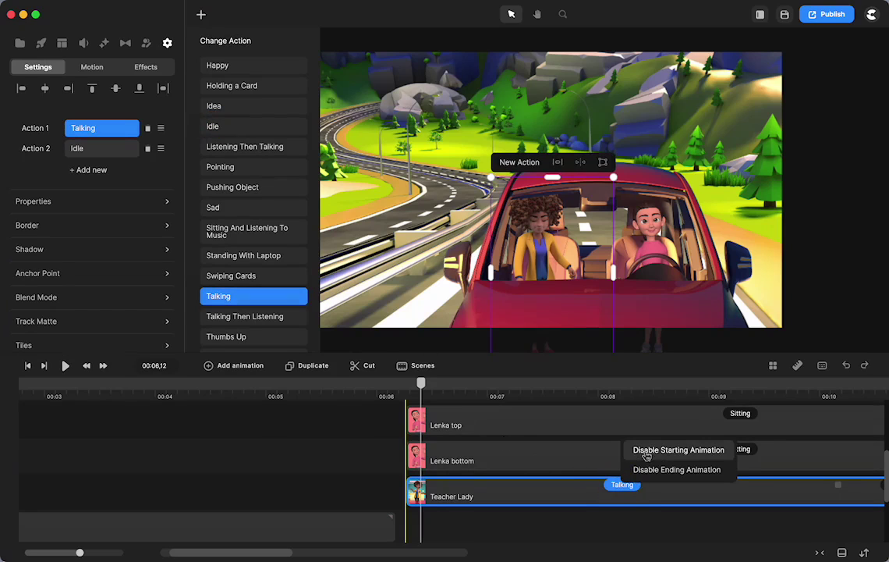
{"action": "left_click", "coordinate": [647, 456]}
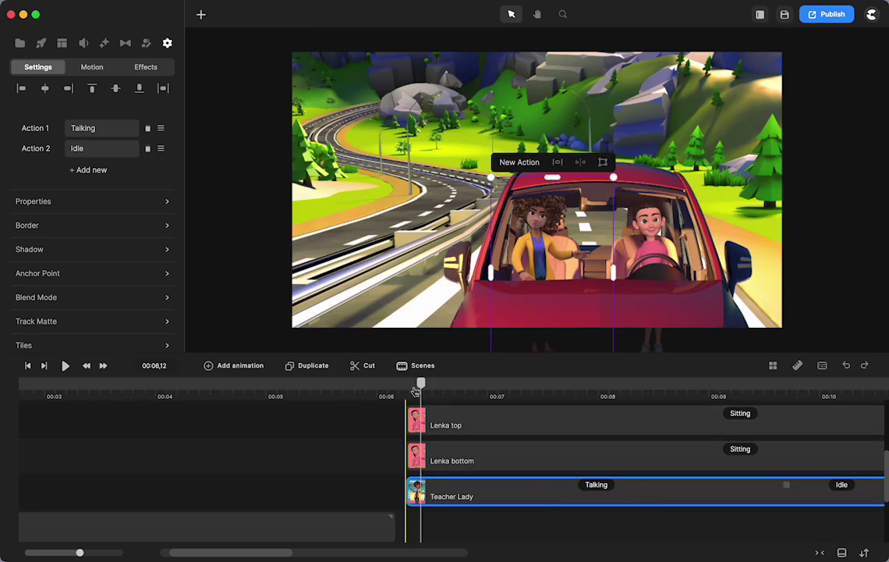
Step: Shift Teacher Lady slightly toward the driver in the passenger seat and check her placement during both actions
{"action": "left_click_drag", "start_coordinate": [417, 387], "coordinate": [827, 383]}
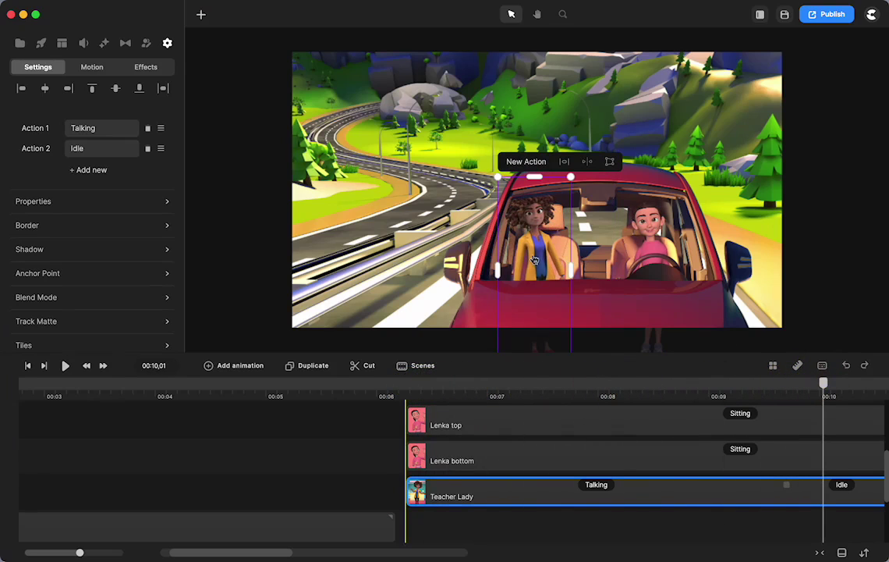
{"action": "left_click_drag", "start_coordinate": [535, 260], "coordinate": [544, 263]}
{"action": "left_click_drag", "start_coordinate": [825, 384], "coordinate": [614, 423]}
{"action": "key", "text": "space"}
{"action": "left_click_drag", "start_coordinate": [270, 283], "coordinate": [252, 223]}
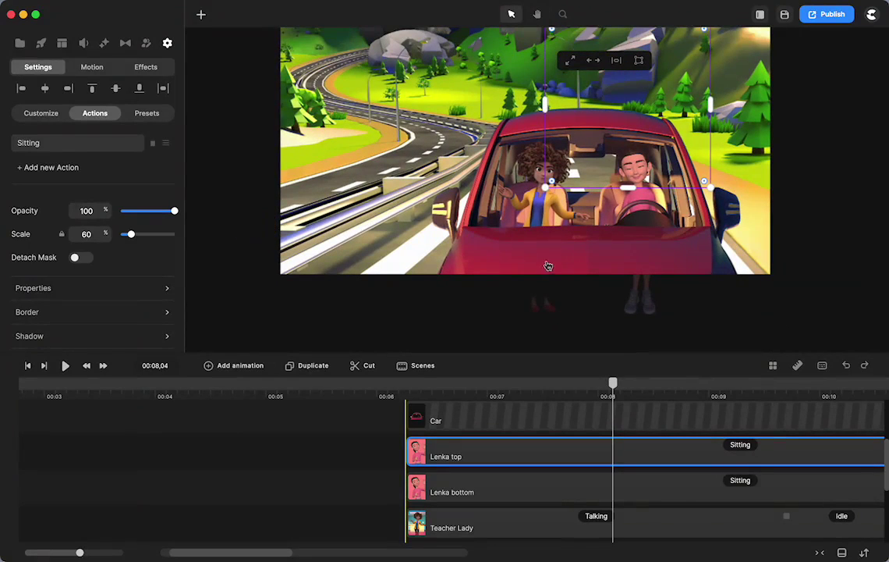
Step: Play the car scene from its start to check both characters together
{"action": "left_click", "coordinate": [411, 385]}
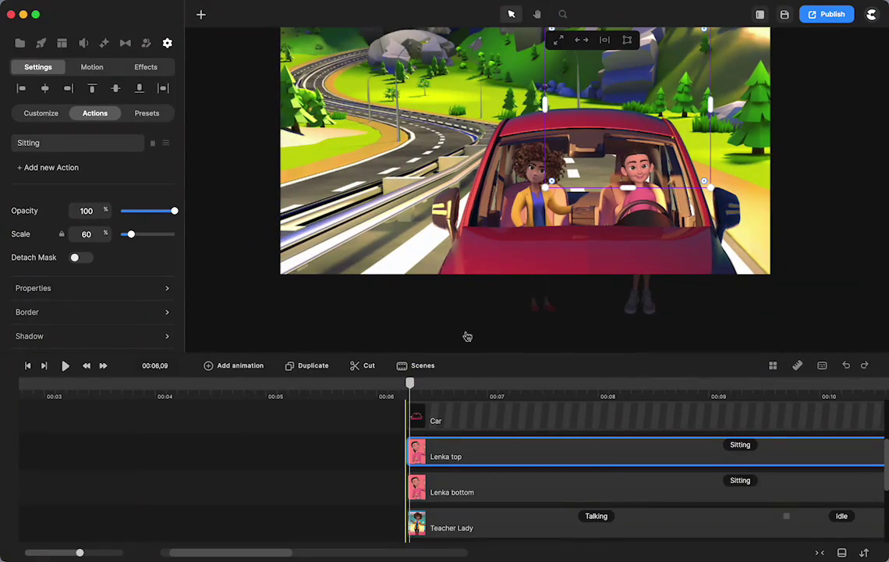
{"action": "left_click", "coordinate": [64, 365]}
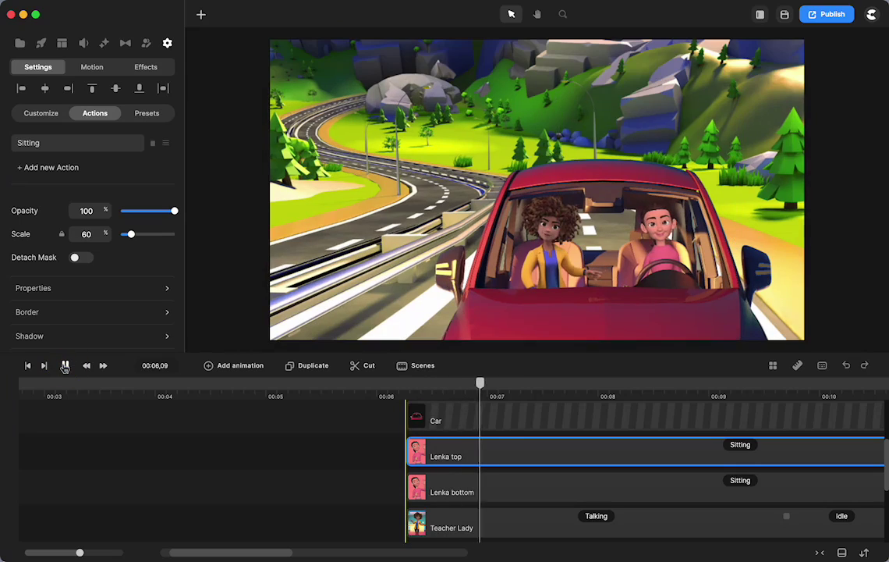
{"action": "left_click", "coordinate": [63, 365]}
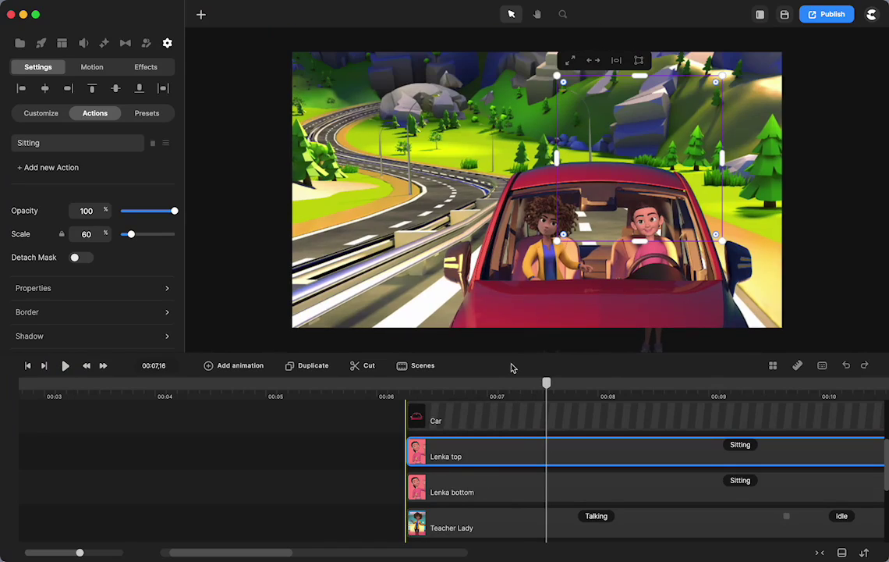
{"action": "left_click_drag", "start_coordinate": [545, 385], "coordinate": [454, 414]}
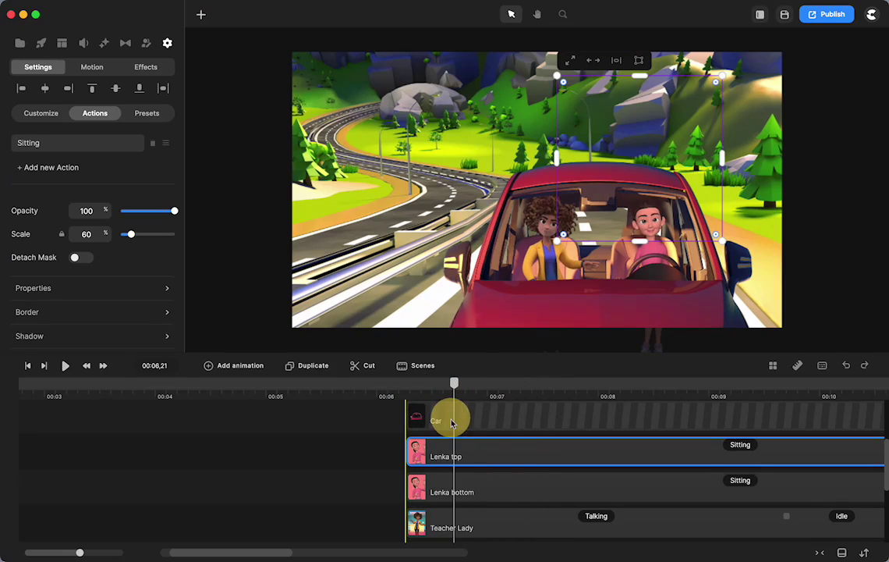
Step: Move the Interior layer up to the track directly beneath Teacher Lady
{"action": "scroll", "coordinate": [460, 455], "scroll_direction": "down", "scroll_amount": 1}
{"action": "scroll", "coordinate": [459, 455], "scroll_direction": "down", "scroll_amount": 4}
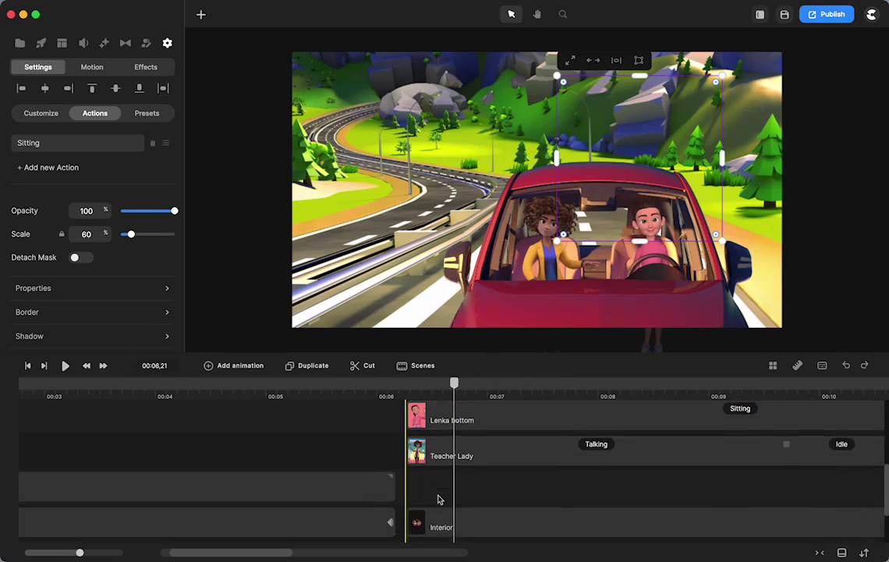
{"action": "left_click_drag", "start_coordinate": [441, 465], "coordinate": [437, 425]}
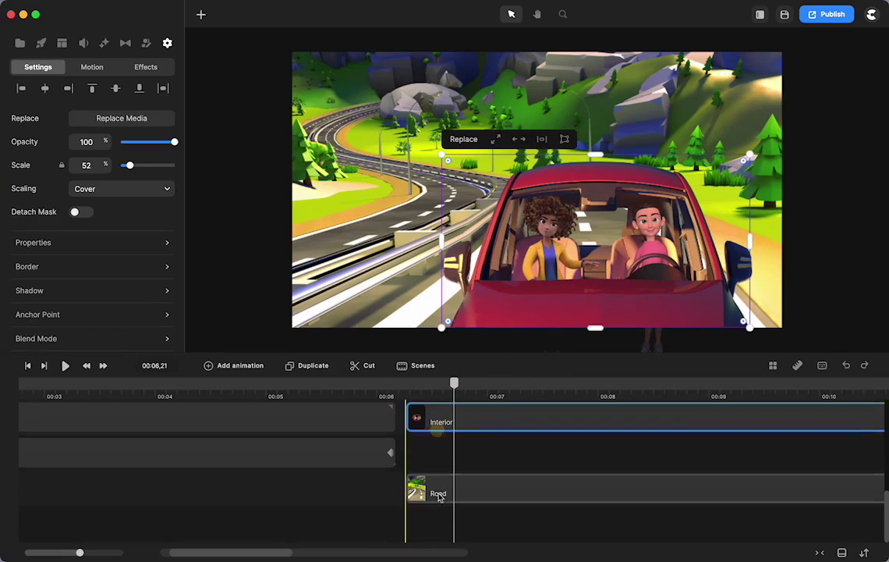
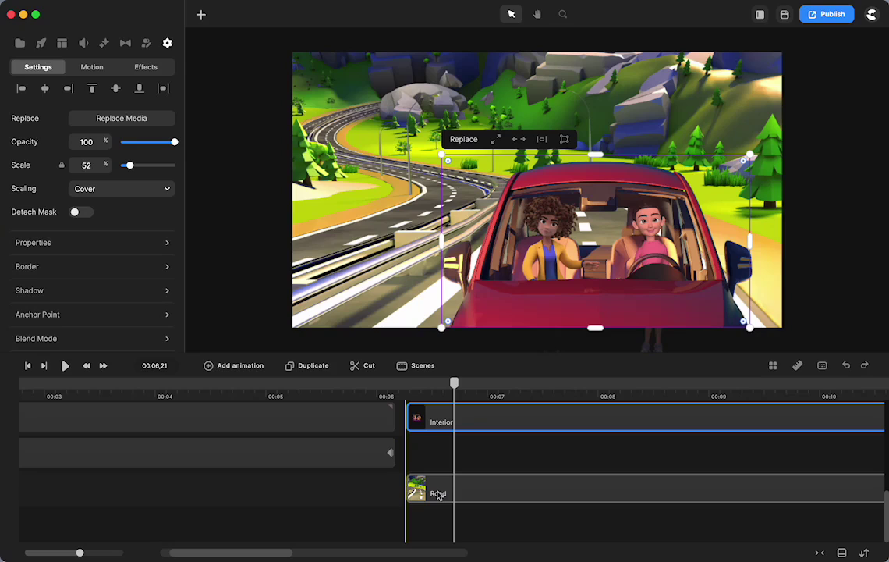
Step: Scale the Road background to 300% at the start of the car scene and shift it slightly toward the guardrail side
{"action": "left_click", "coordinate": [302, 323]}
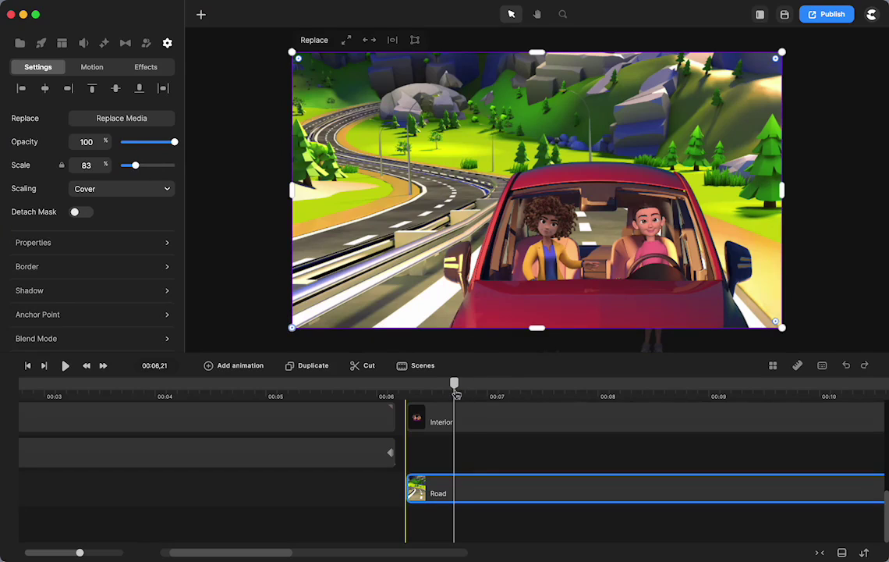
{"action": "left_click_drag", "start_coordinate": [454, 382], "coordinate": [411, 386]}
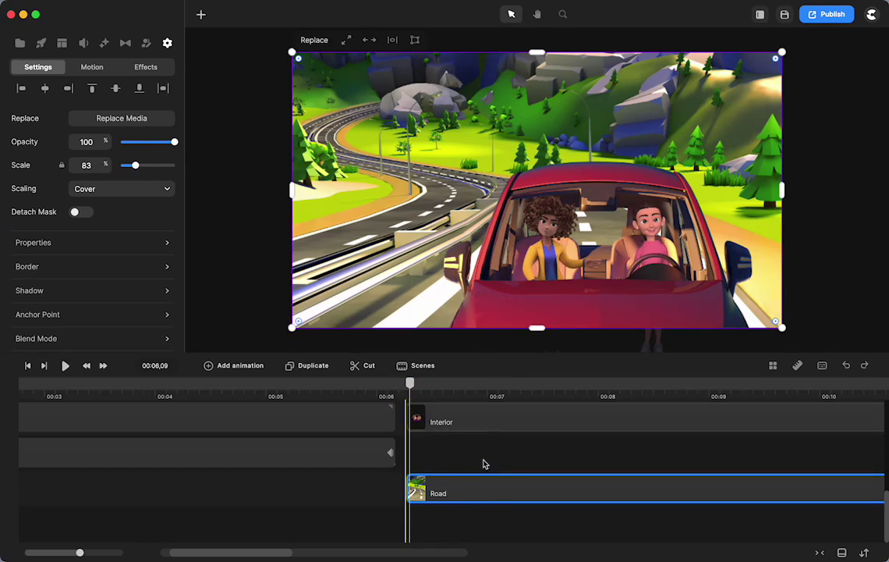
{"action": "left_click", "coordinate": [480, 517]}
{"action": "left_click", "coordinate": [422, 490]}
{"action": "scroll", "coordinate": [417, 498], "scroll_direction": "up", "scroll_amount": 5}
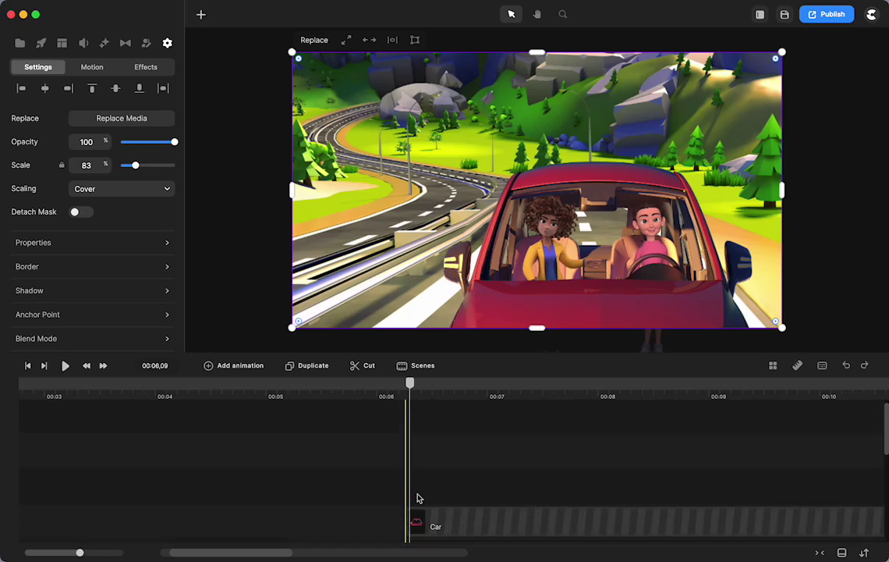
{"action": "left_click", "coordinate": [404, 448]}
{"action": "left_click", "coordinate": [409, 448]}
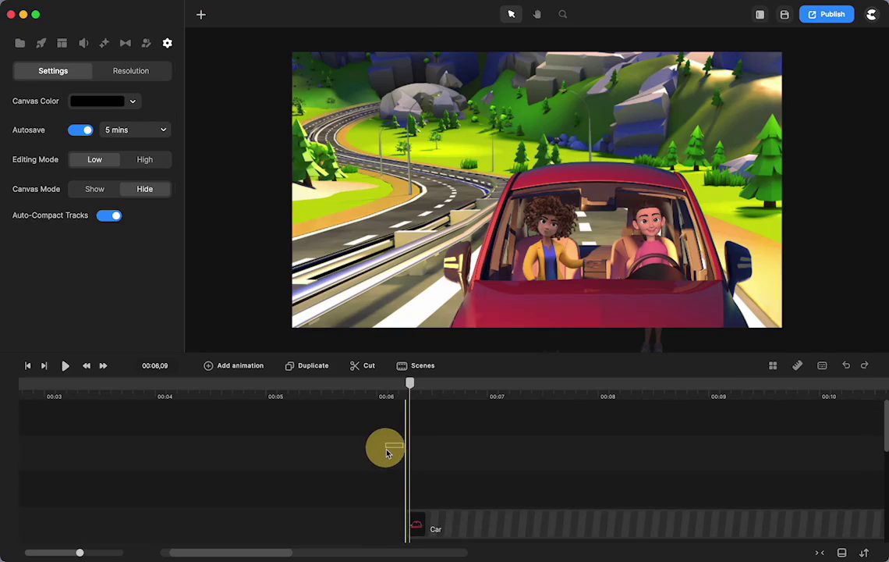
{"action": "scroll", "coordinate": [439, 453], "scroll_direction": "down", "scroll_amount": 3}
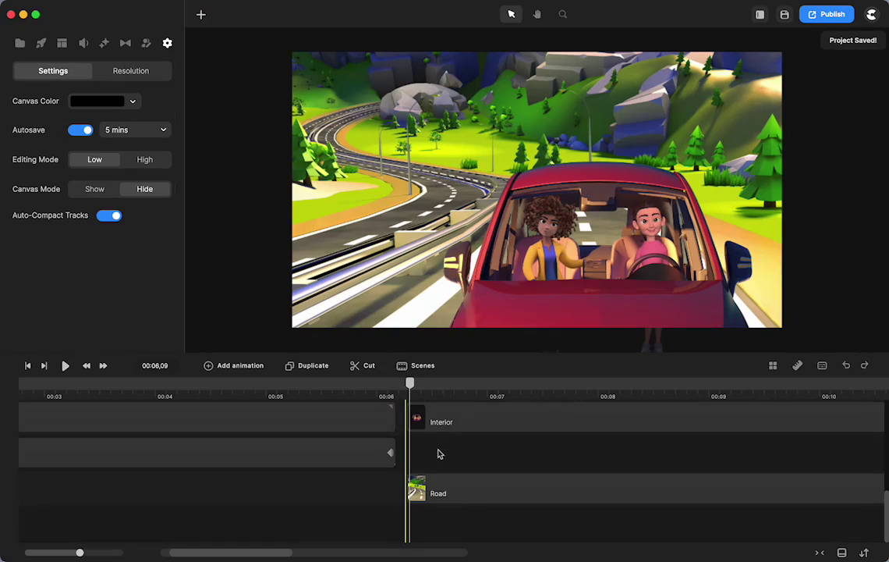
{"action": "left_click", "coordinate": [419, 495]}
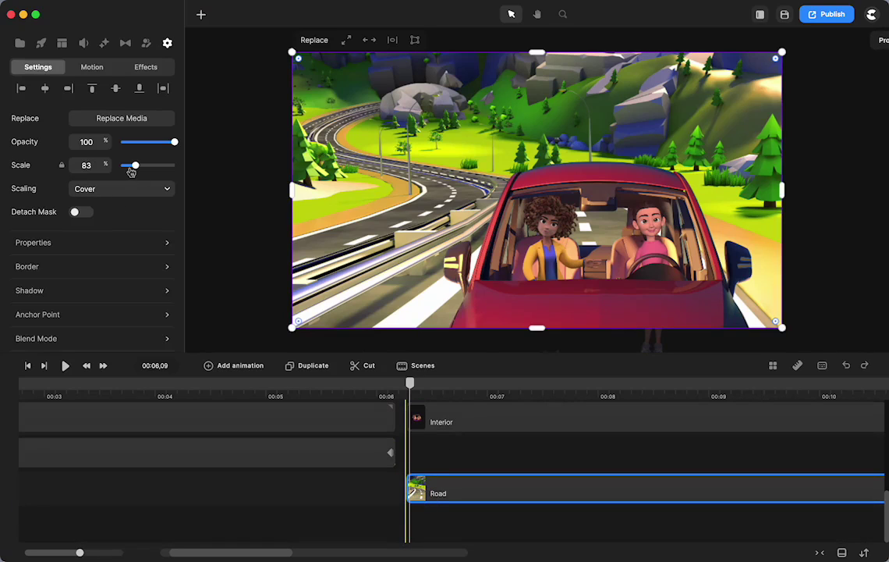
{"action": "left_click_drag", "start_coordinate": [134, 165], "coordinate": [191, 168]}
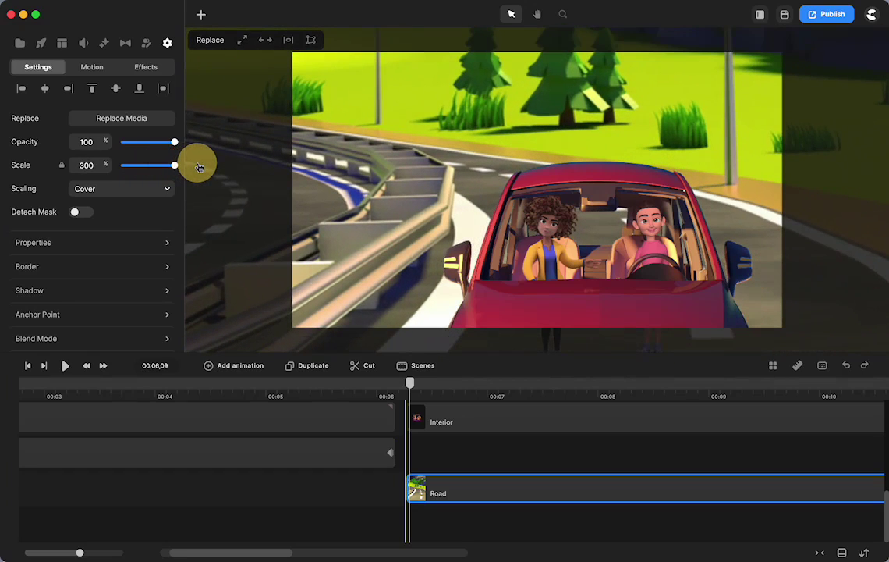
{"action": "left_click_drag", "start_coordinate": [216, 200], "coordinate": [199, 219]}
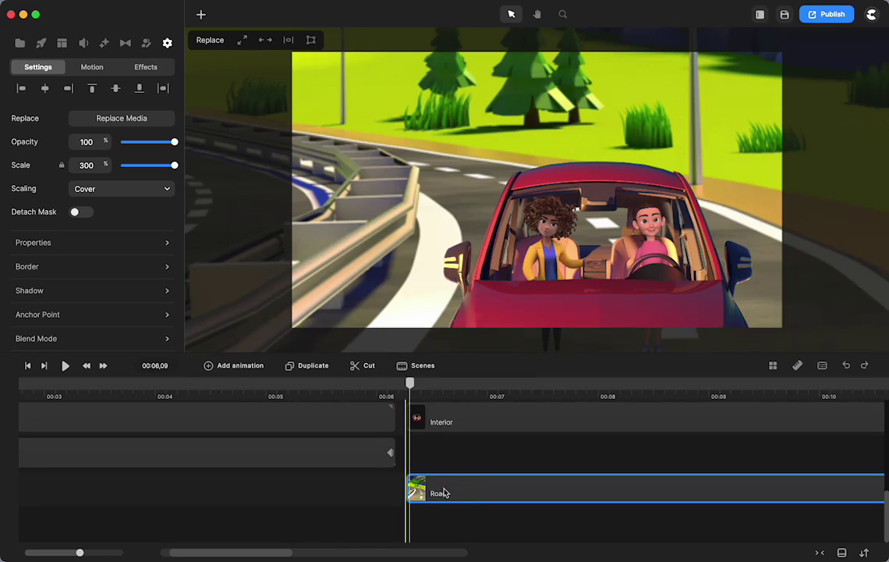
Step: Add an animation to the Road layer covering Position, Scale and Rotation, with Linear easing for In & Out
{"action": "left_click", "coordinate": [254, 367]}
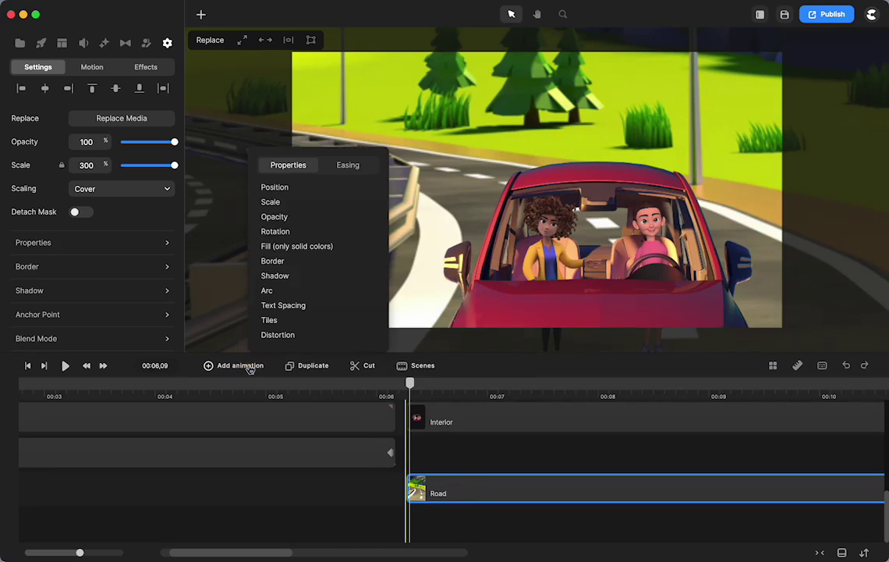
{"action": "left_click", "coordinate": [278, 187]}
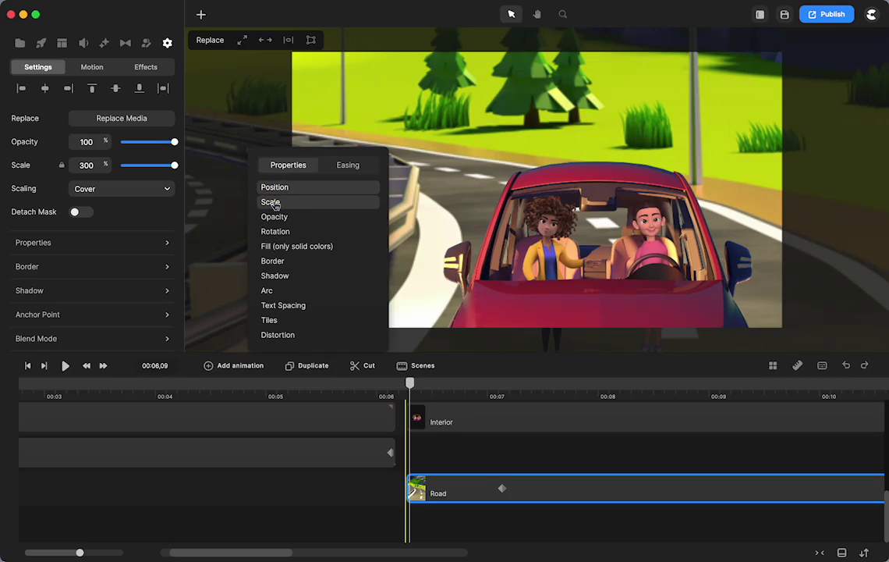
{"action": "left_click", "coordinate": [273, 202]}
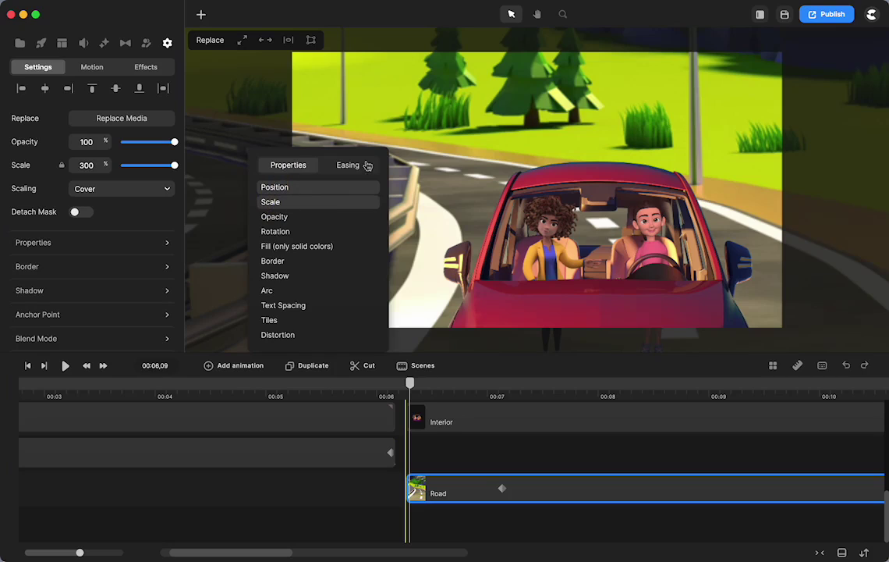
{"action": "left_click", "coordinate": [279, 232]}
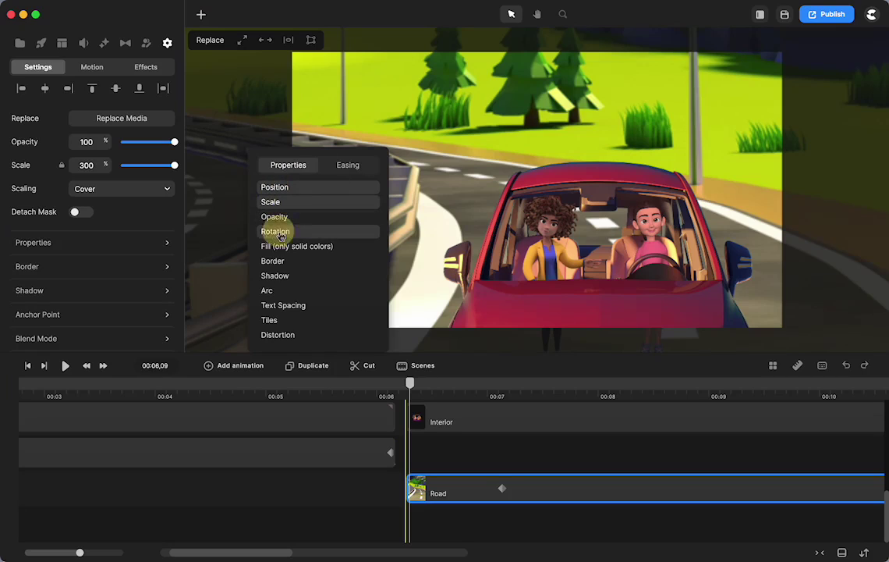
{"action": "left_click", "coordinate": [350, 166]}
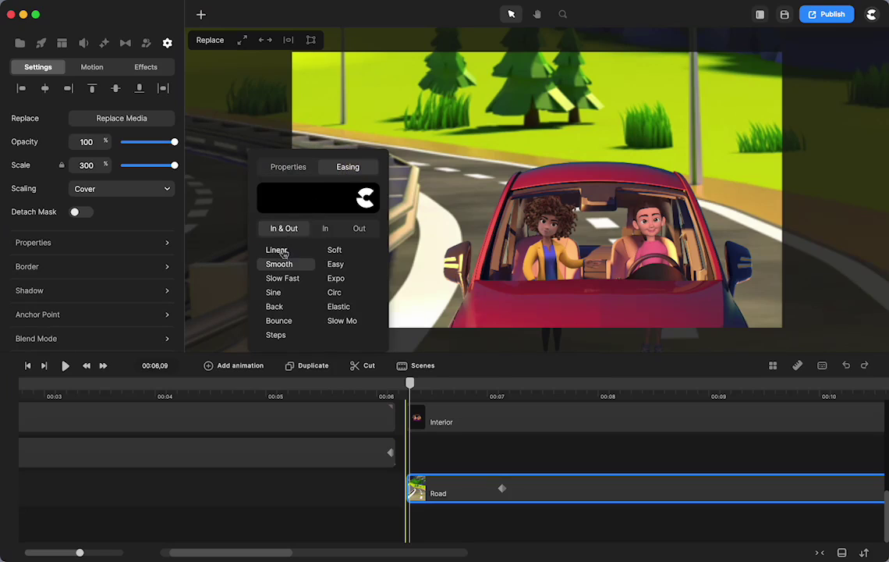
{"action": "left_click", "coordinate": [276, 250]}
Step: Move the Road layer's animation keyframe to about 00:12,13 on the timeline and select it
{"action": "scroll", "coordinate": [310, 489], "scroll_direction": "right", "scroll_amount": 8}
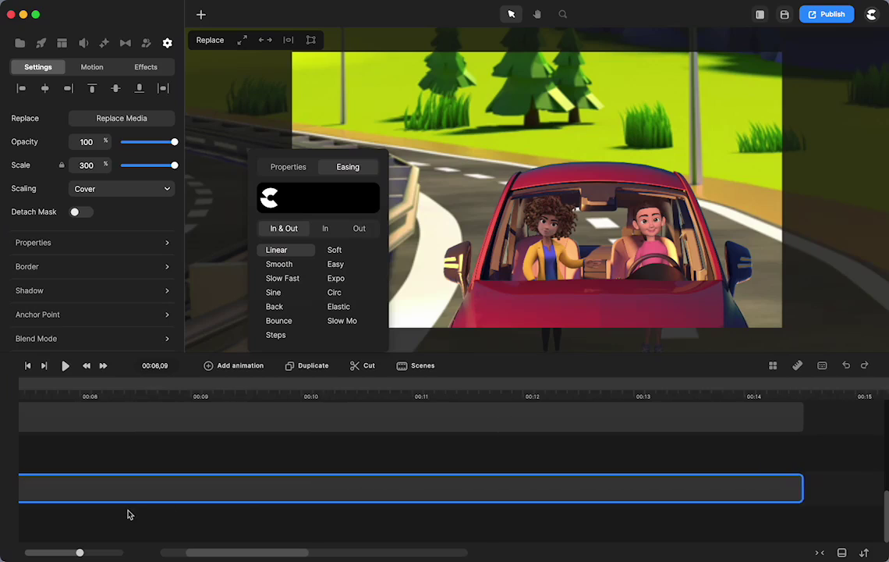
{"action": "left_click_drag", "start_coordinate": [131, 488], "coordinate": [719, 480]}
{"action": "scroll", "coordinate": [719, 481], "scroll_direction": "right", "scroll_amount": 2}
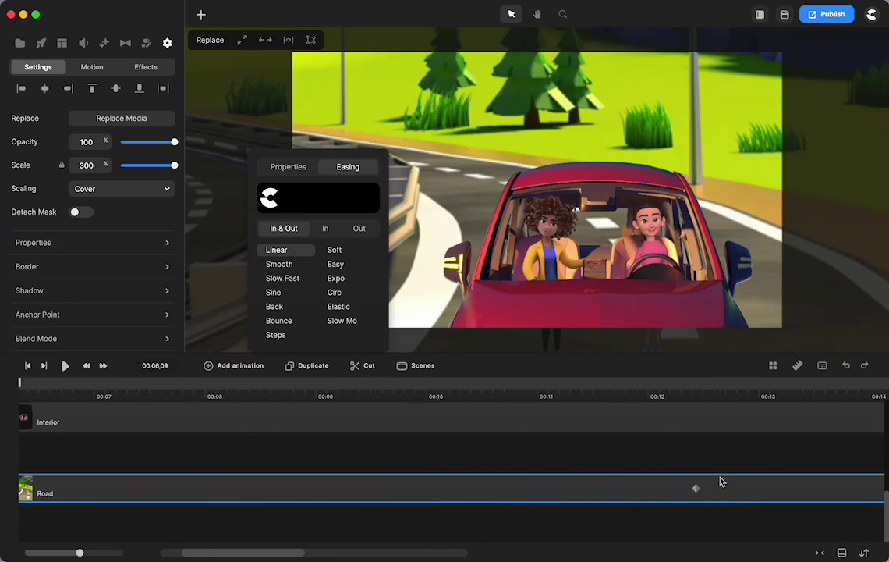
{"action": "scroll", "coordinate": [717, 482], "scroll_direction": "right", "scroll_amount": 2}
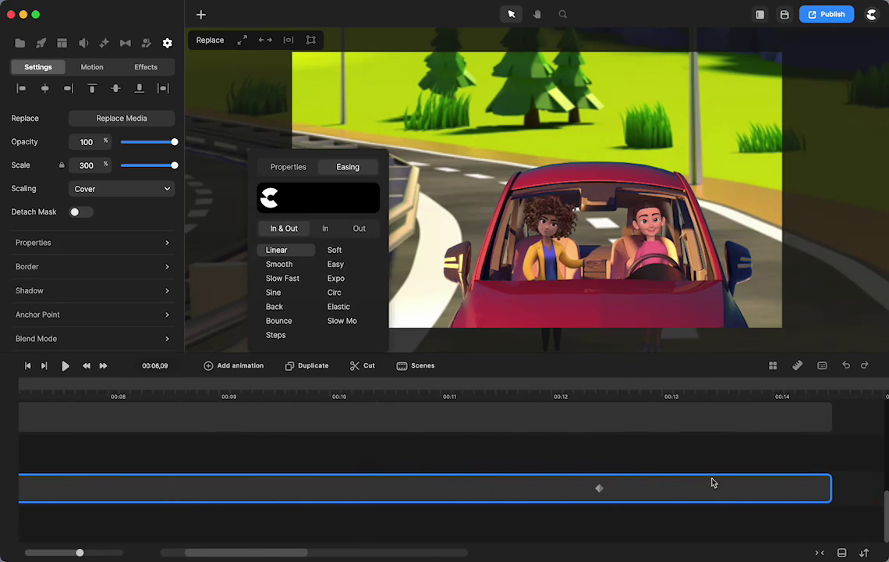
{"action": "left_click", "coordinate": [600, 489]}
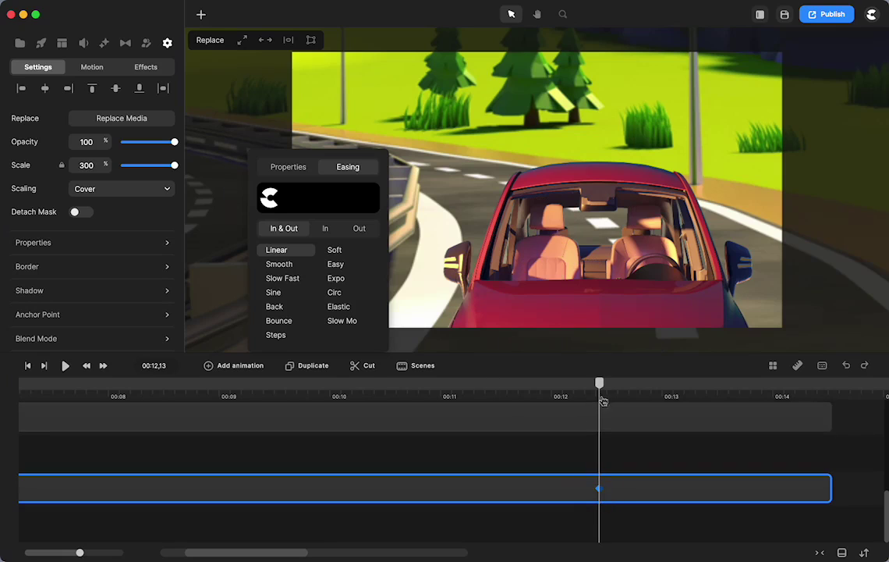
Step: Trim the ends of the Interior layer and both Sitting character layers to match Teacher Lady's clip at about 00:10,19
{"action": "left_click_drag", "start_coordinate": [531, 394], "coordinate": [400, 398]}
{"action": "left_click", "coordinate": [435, 409]}
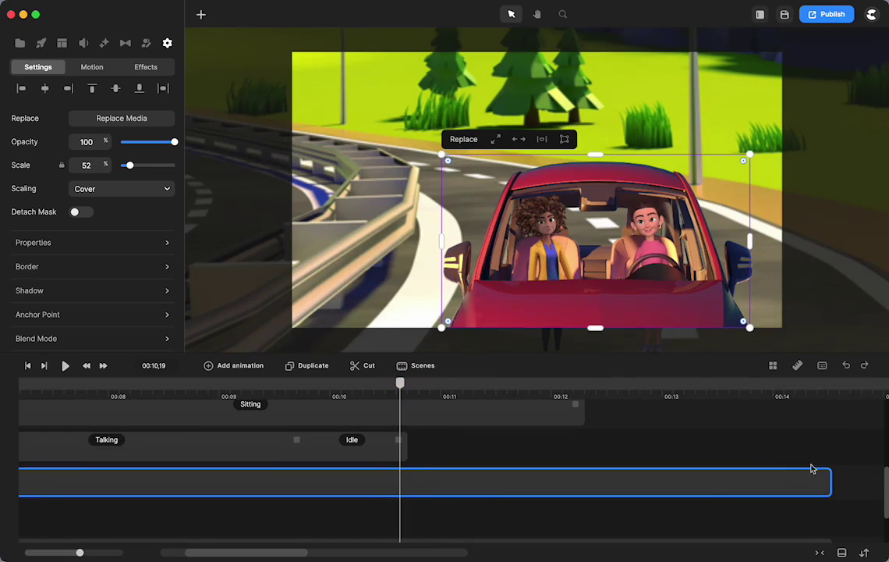
{"action": "left_click_drag", "start_coordinate": [829, 479], "coordinate": [407, 499]}
{"action": "left_click_drag", "start_coordinate": [582, 411], "coordinate": [402, 463]}
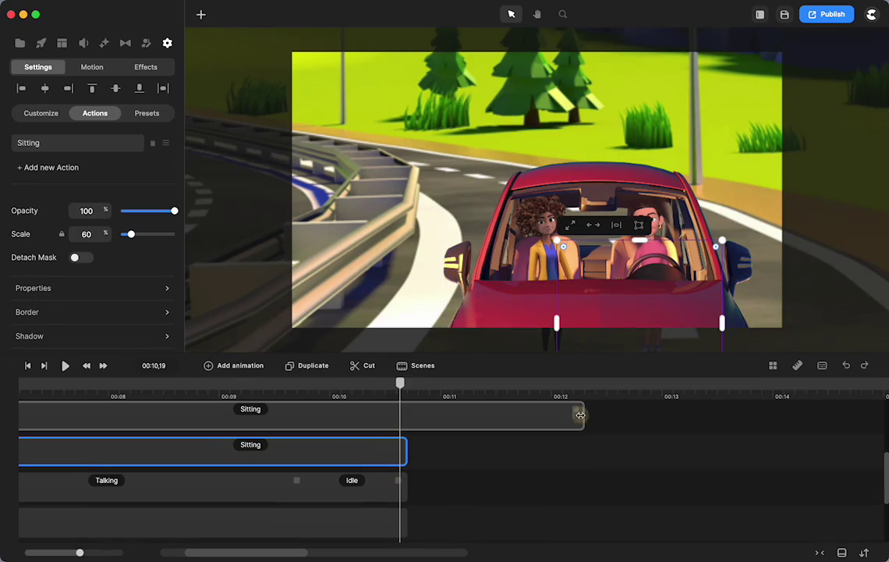
{"action": "left_click_drag", "start_coordinate": [581, 415], "coordinate": [402, 449]}
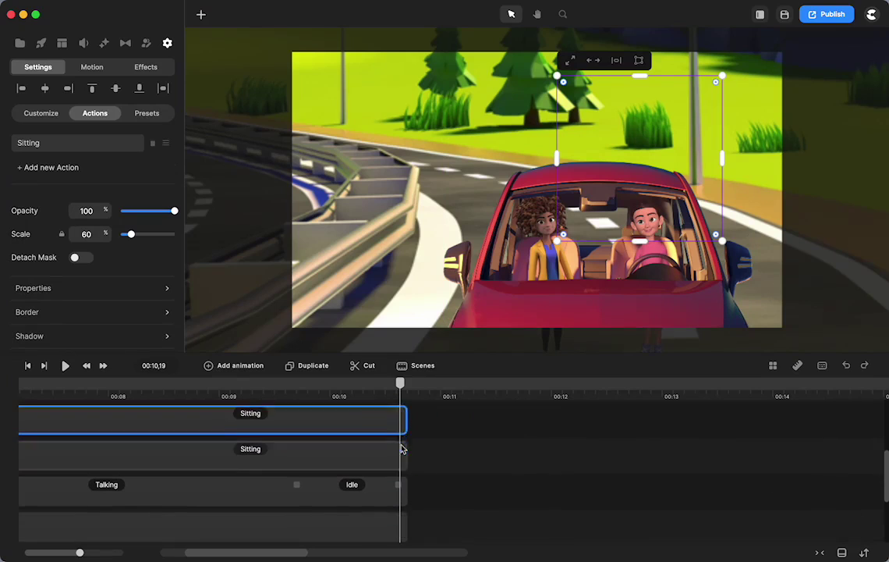
Step: Move the Road keyframe to about 00:10,19 and trim the Road clip to end with the Interior clip
{"action": "left_click", "coordinate": [538, 492]}
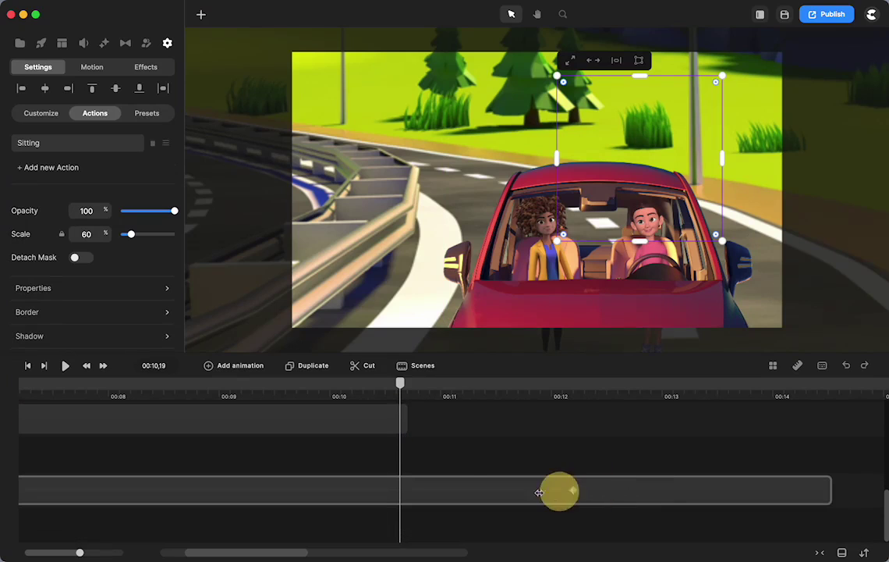
{"action": "left_click_drag", "start_coordinate": [538, 491], "coordinate": [391, 505]}
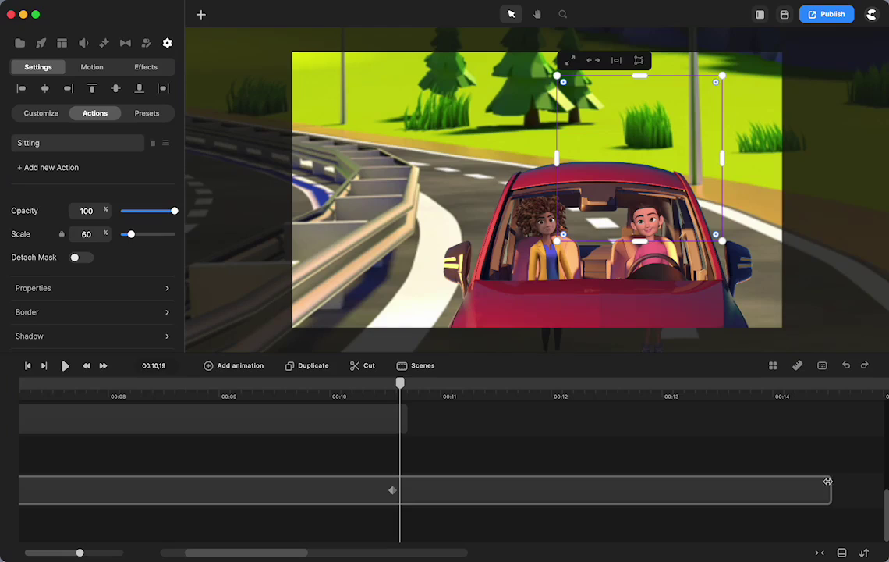
{"action": "left_click_drag", "start_coordinate": [827, 481], "coordinate": [404, 495]}
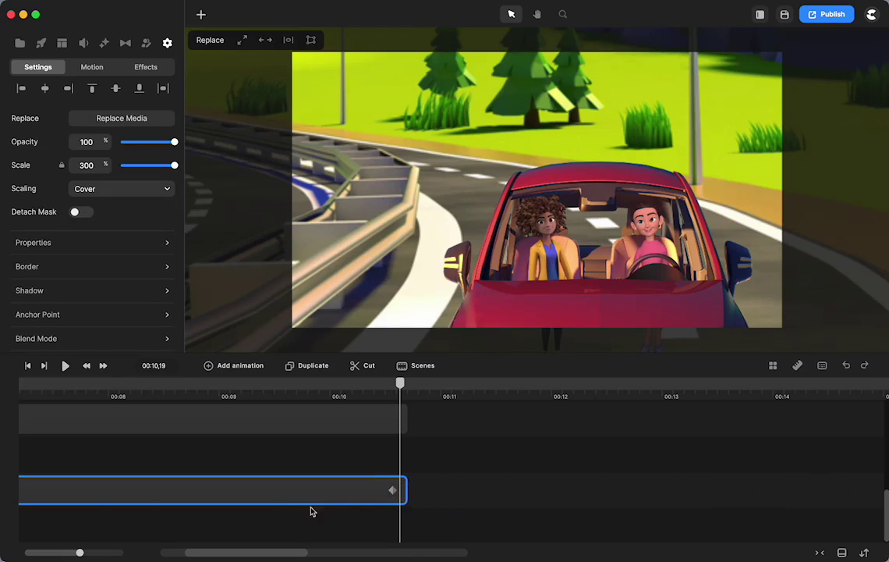
Step: Set the Road layer's scale to 141% at its end keyframe, with the clip ending level with the Interior clip
{"action": "scroll", "coordinate": [306, 508], "scroll_direction": "left", "scroll_amount": 5}
{"action": "left_click", "coordinate": [681, 492]}
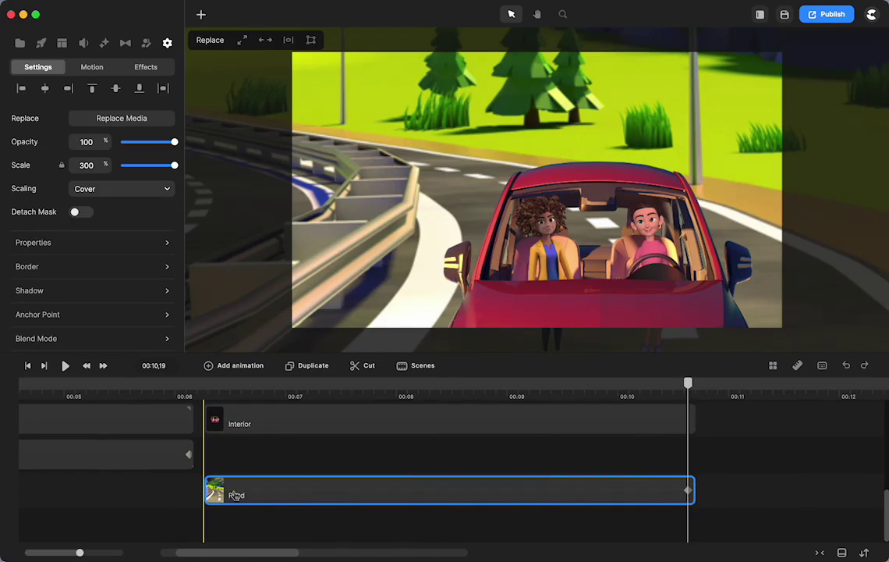
{"action": "left_click_drag", "start_coordinate": [692, 490], "coordinate": [773, 490]}
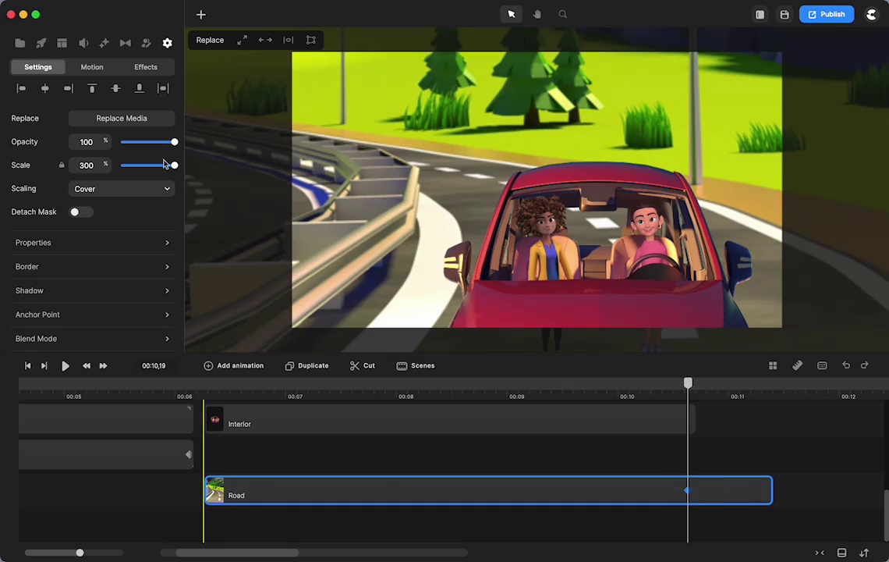
{"action": "left_click_drag", "start_coordinate": [174, 165], "coordinate": [149, 172]}
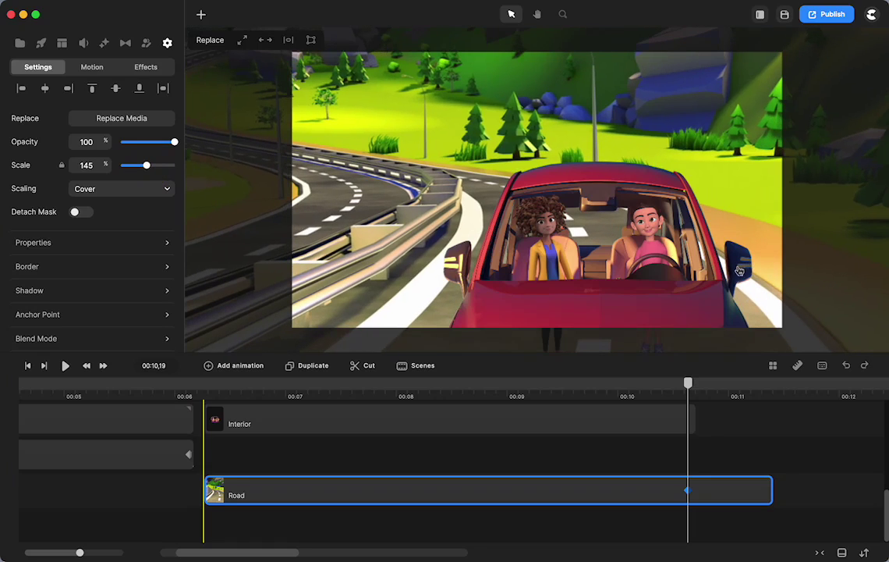
{"action": "left_click_drag", "start_coordinate": [146, 165], "coordinate": [142, 172]}
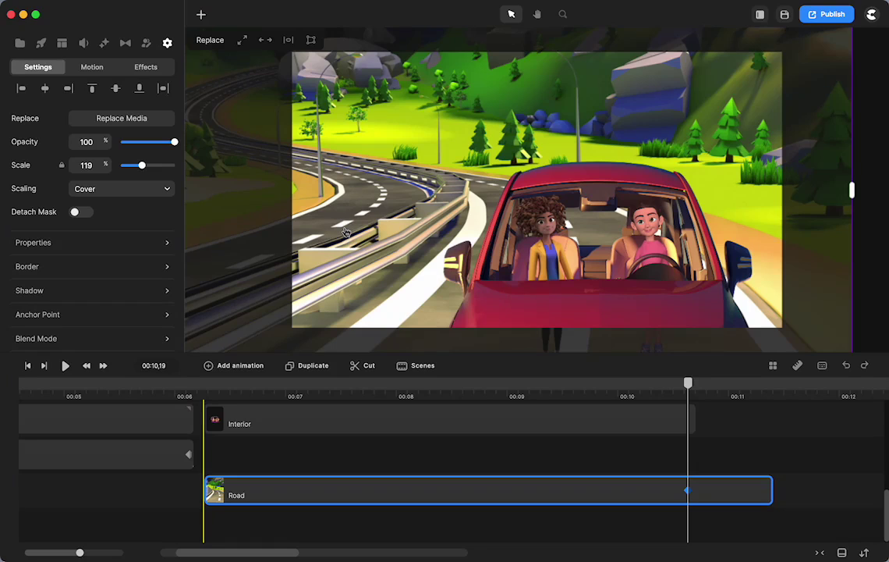
{"action": "left_click_drag", "start_coordinate": [141, 165], "coordinate": [146, 165]}
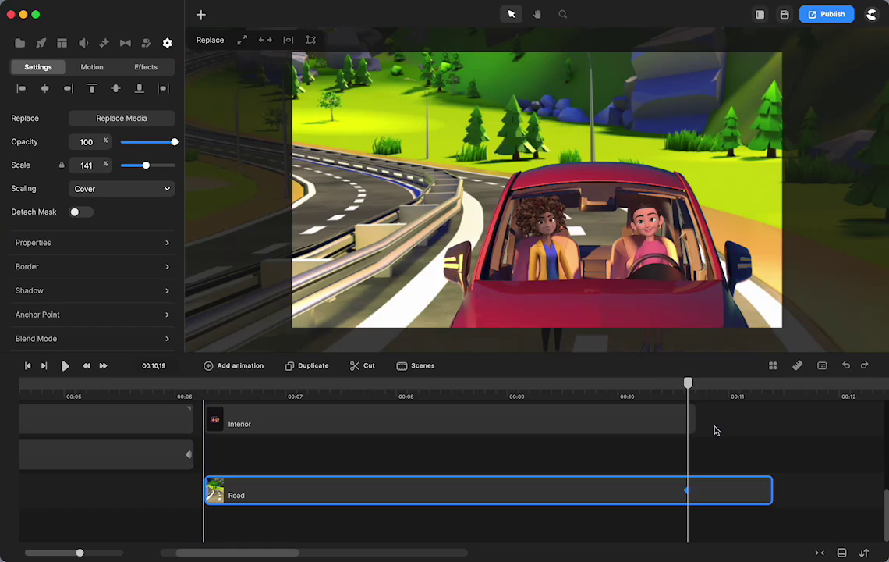
{"action": "left_click_drag", "start_coordinate": [773, 481], "coordinate": [692, 484]}
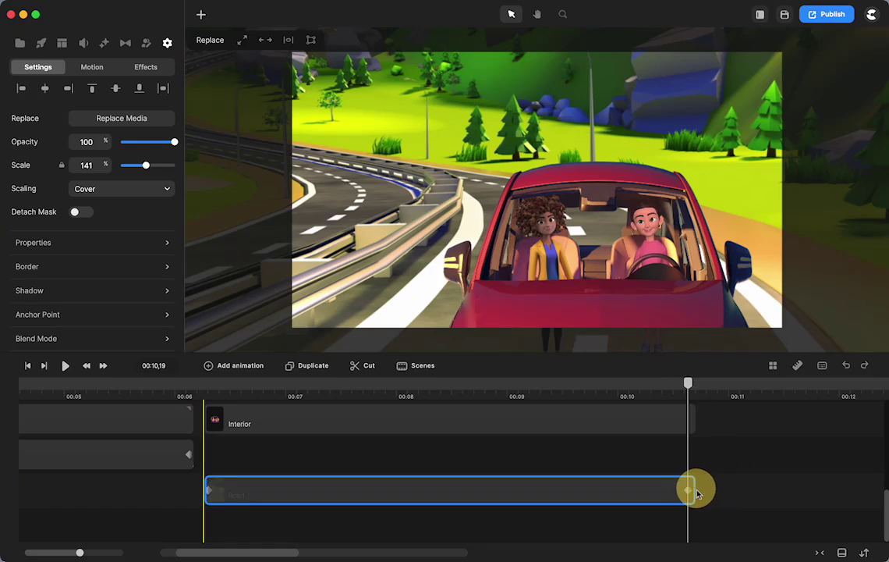
Step: Play the car scene from its start to check the road's zoom animation behind the car
{"action": "left_click", "coordinate": [205, 388]}
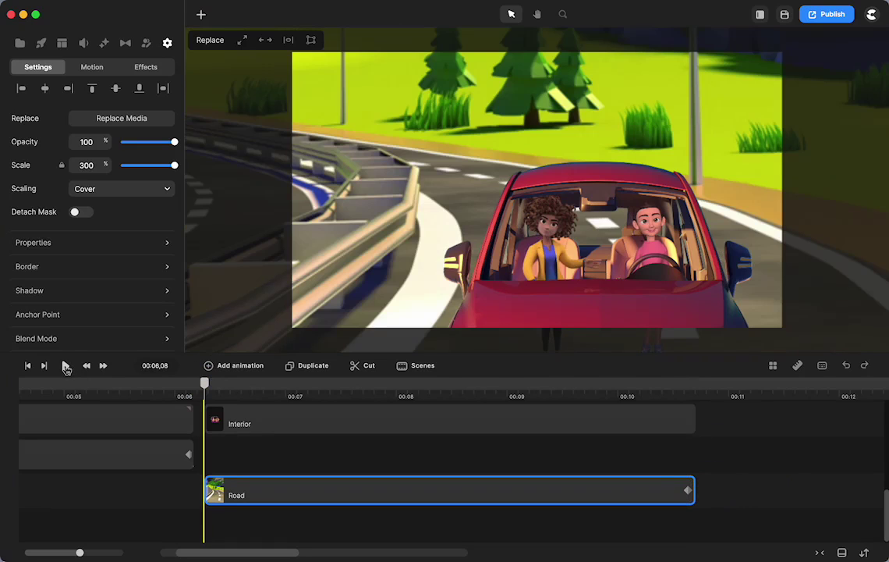
{"action": "left_click", "coordinate": [66, 367]}
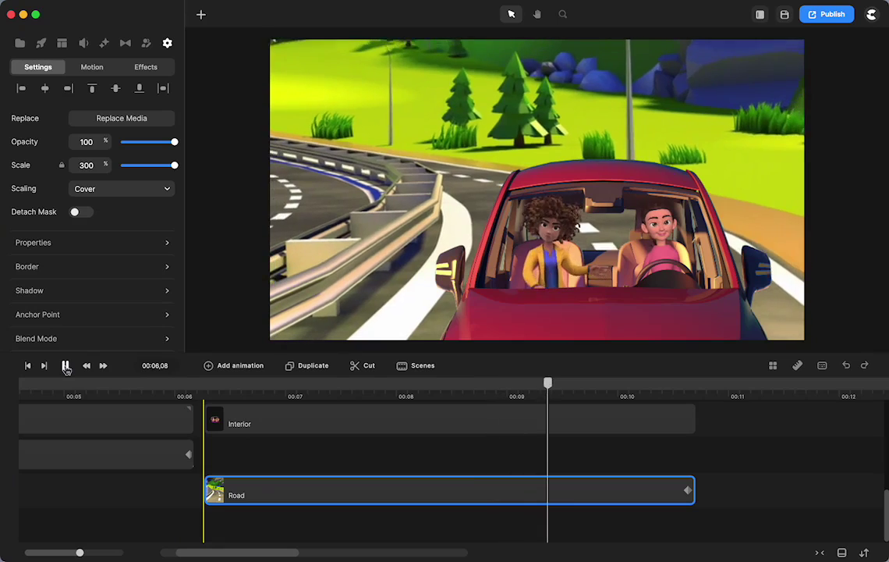
{"action": "left_click", "coordinate": [65, 366]}
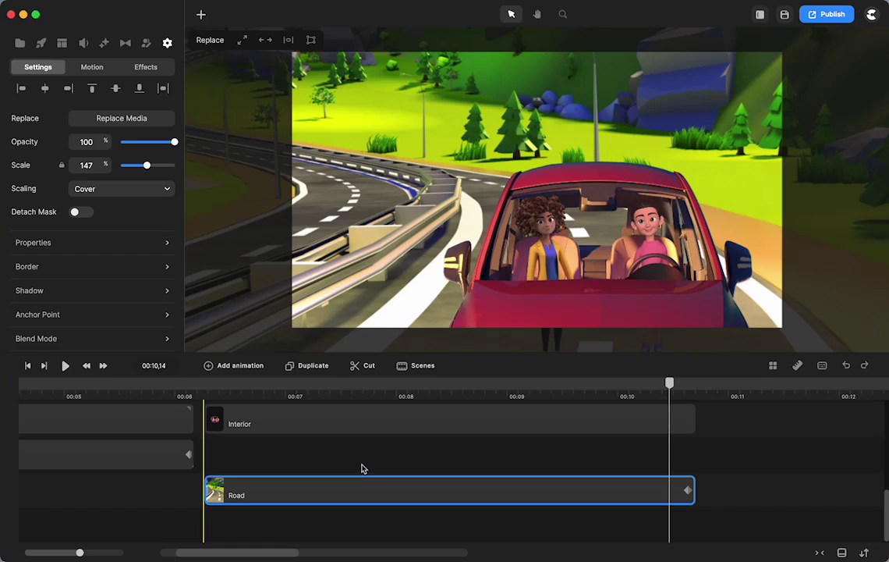
Step: Adjust the end of the Road clip beside its closing animation keyframe
{"action": "scroll", "coordinate": [483, 487], "scroll_direction": "right", "scroll_amount": 3}
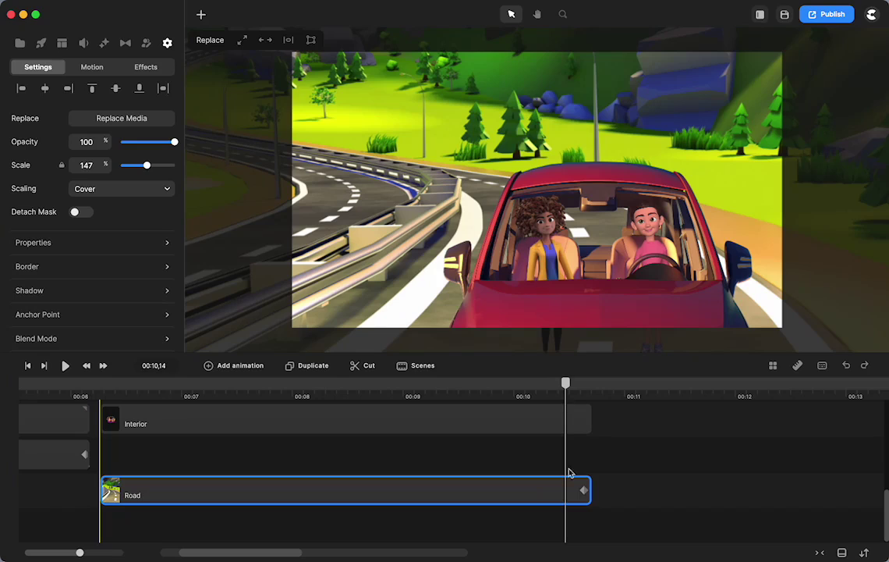
{"action": "mouse_move", "coordinate": [585, 490]}
{"action": "left_mouse_down"}
{"action": "mouse_move", "coordinate": [846, 459]}
{"action": "mouse_move", "coordinate": [591, 492]}
{"action": "left_mouse_up"}
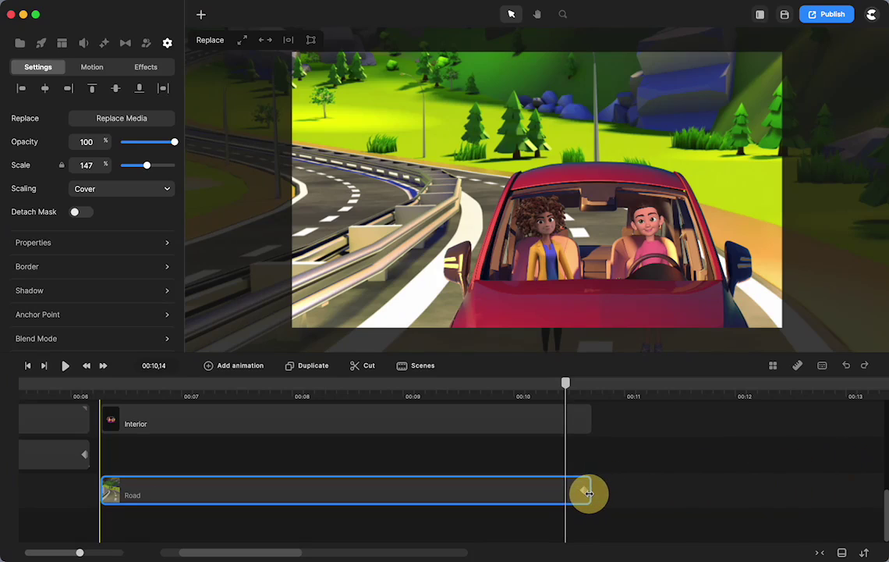